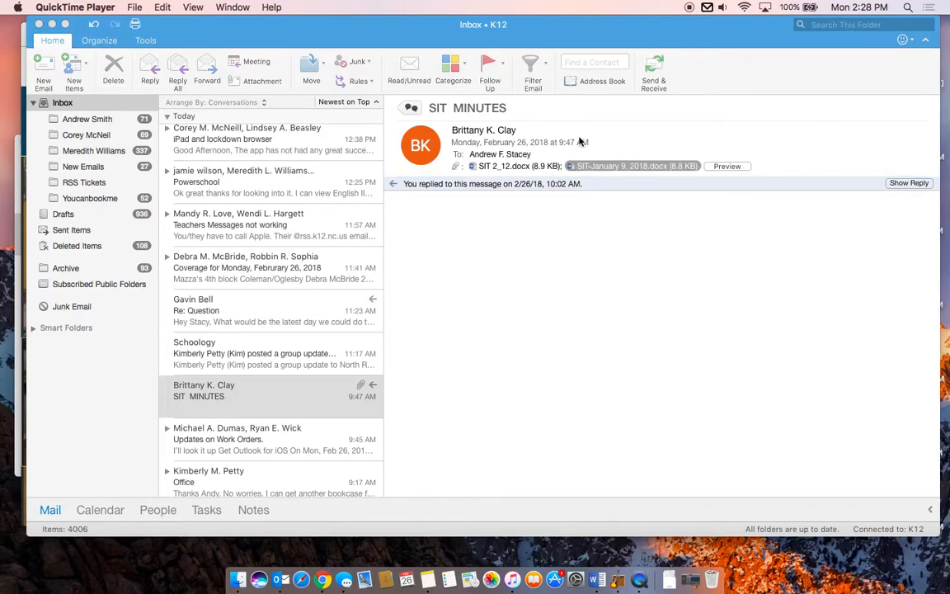
Step: Save a copy of the SIT-January 9, 2018.docx attachment as a PDF named SIT JAN 18 in Downloads, and close the document
double_click(628, 169)
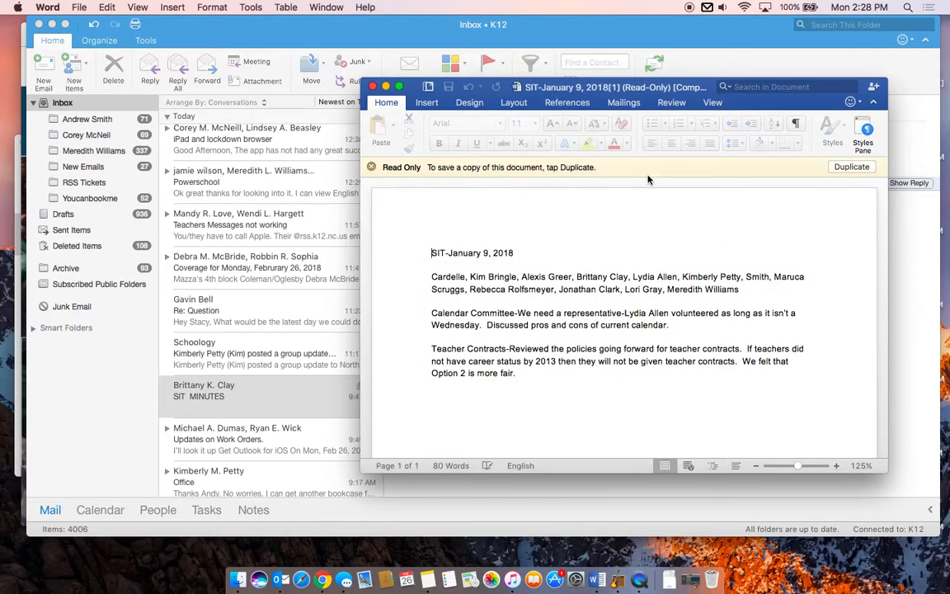
click(852, 168)
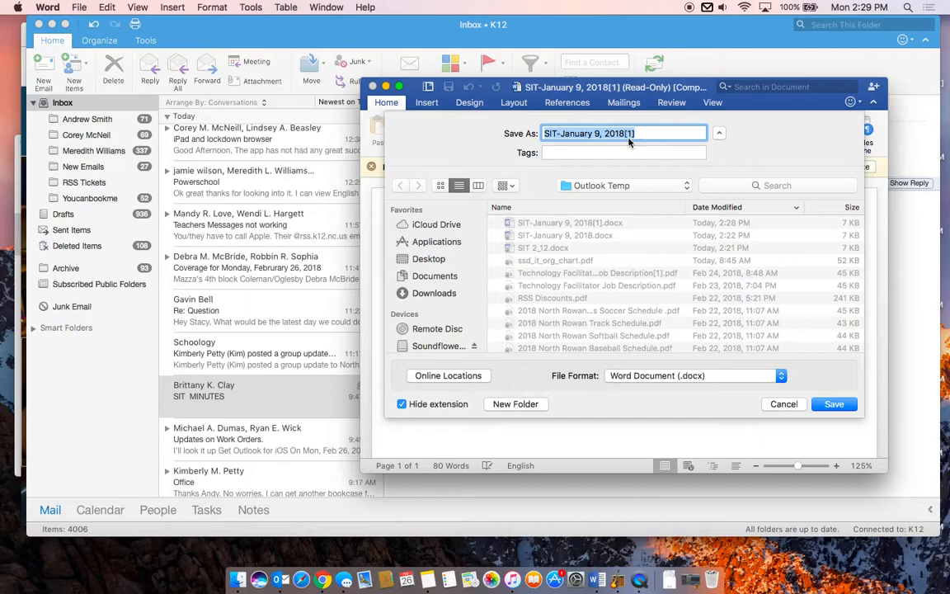
text(SIT JAN 18)
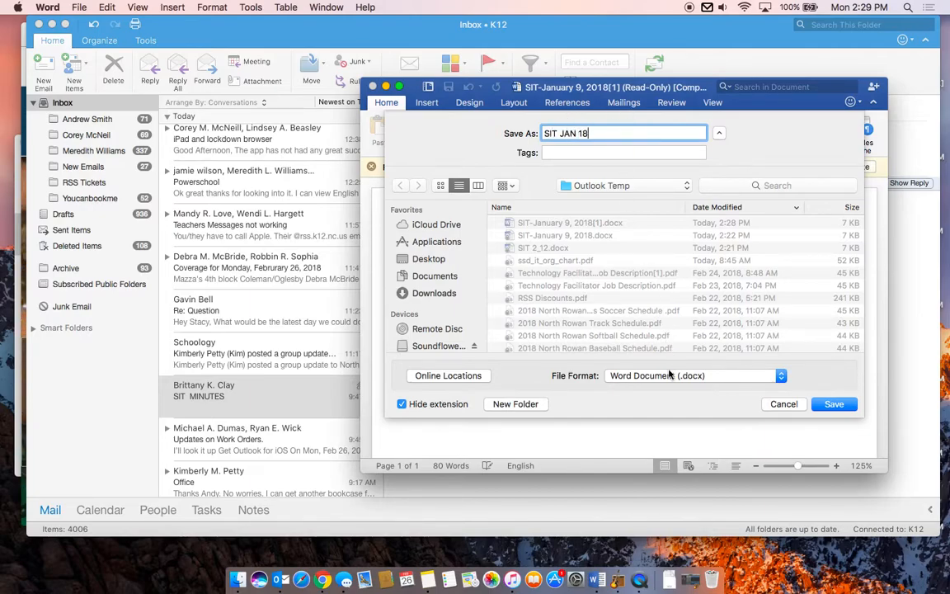
click(663, 381)
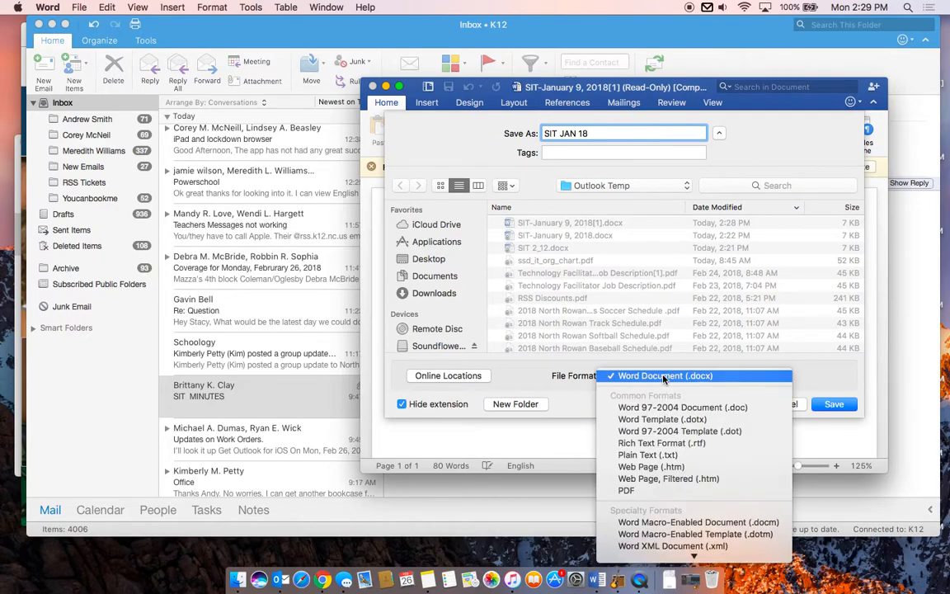
click(659, 491)
click(446, 292)
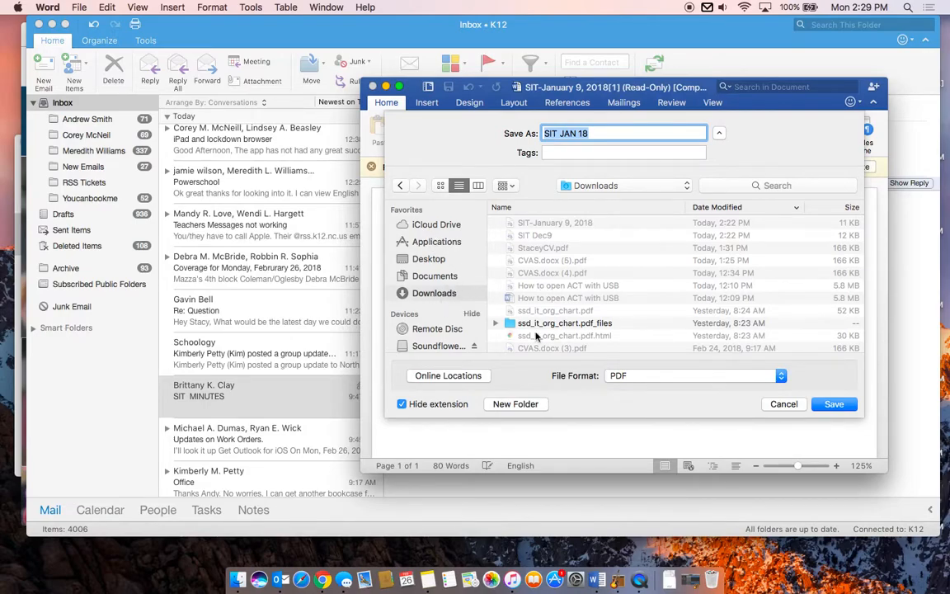
click(840, 406)
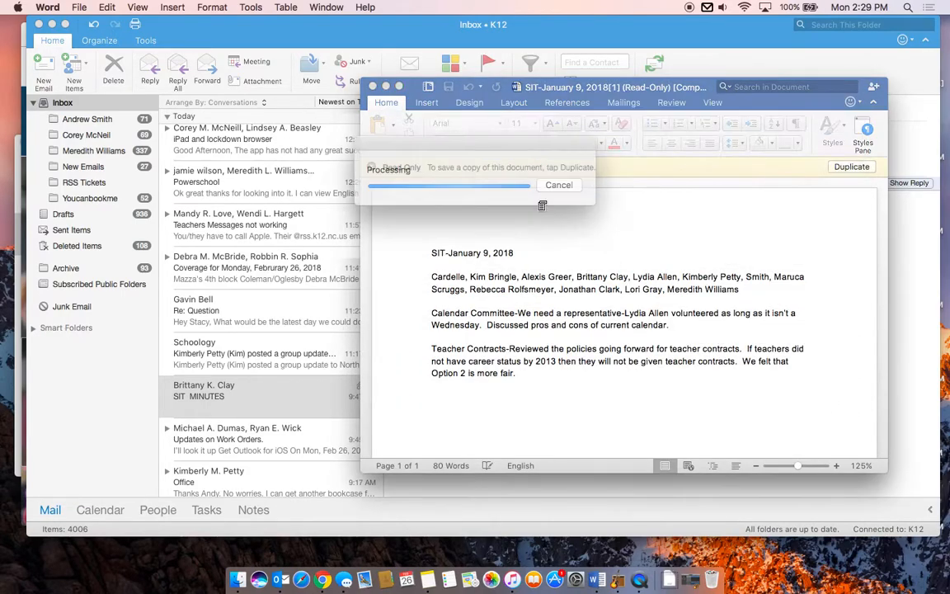
click(372, 87)
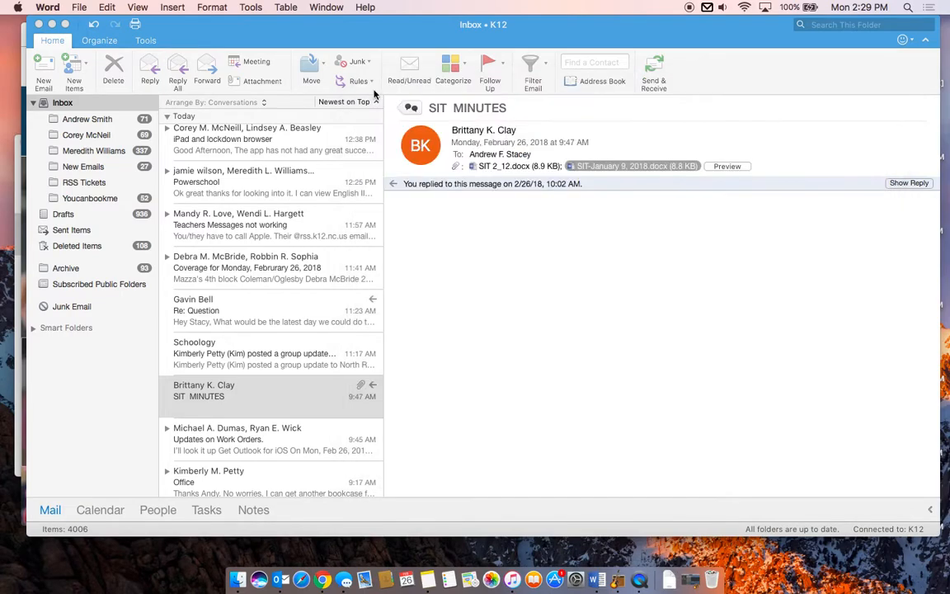
Step: Switch to Chrome, go to rssed.org/admin and log in to Finalsite with the prefilled credentials
click(323, 580)
click(233, 58)
text(rss.)
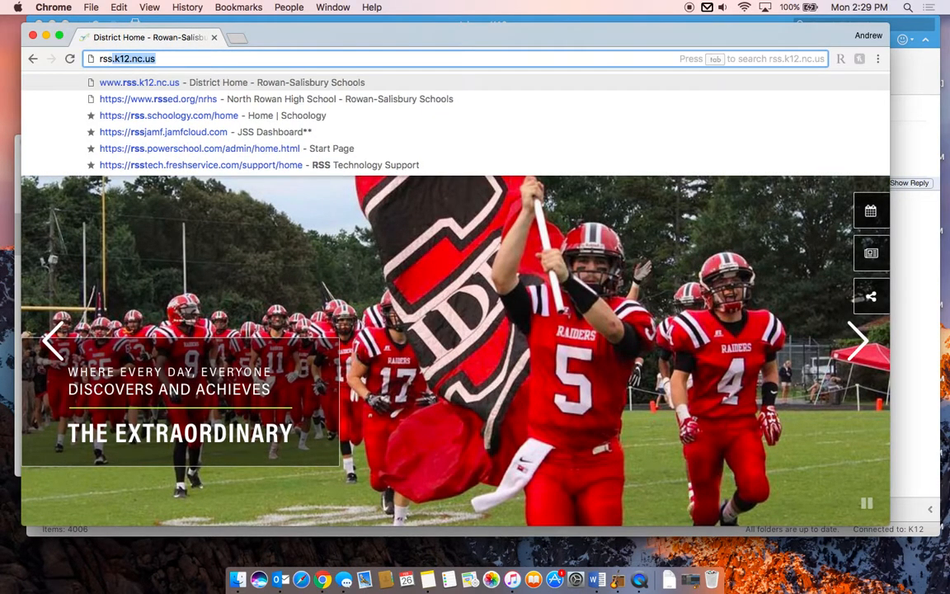
text(ed)
key(BackSpace)
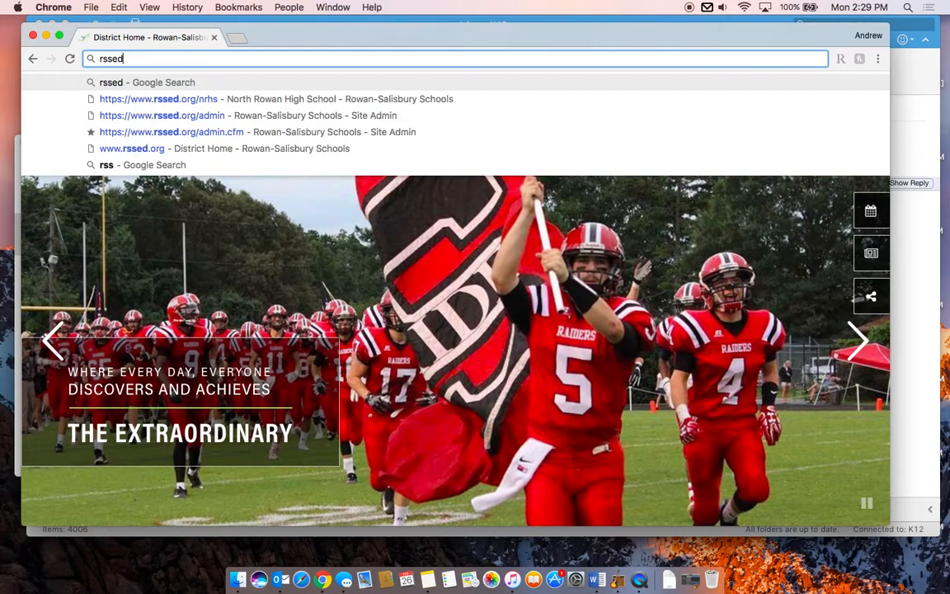
text(.)
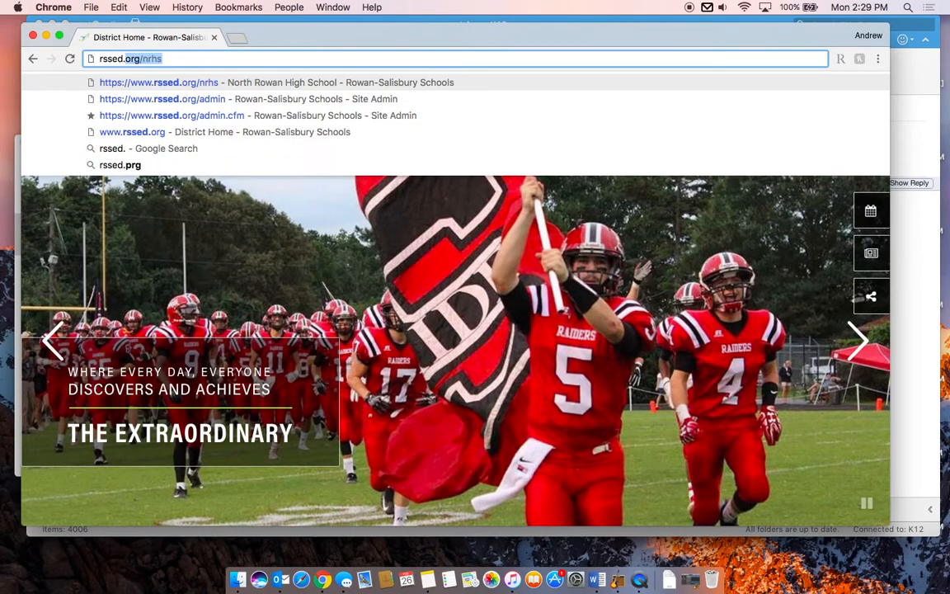
text(org/admin)
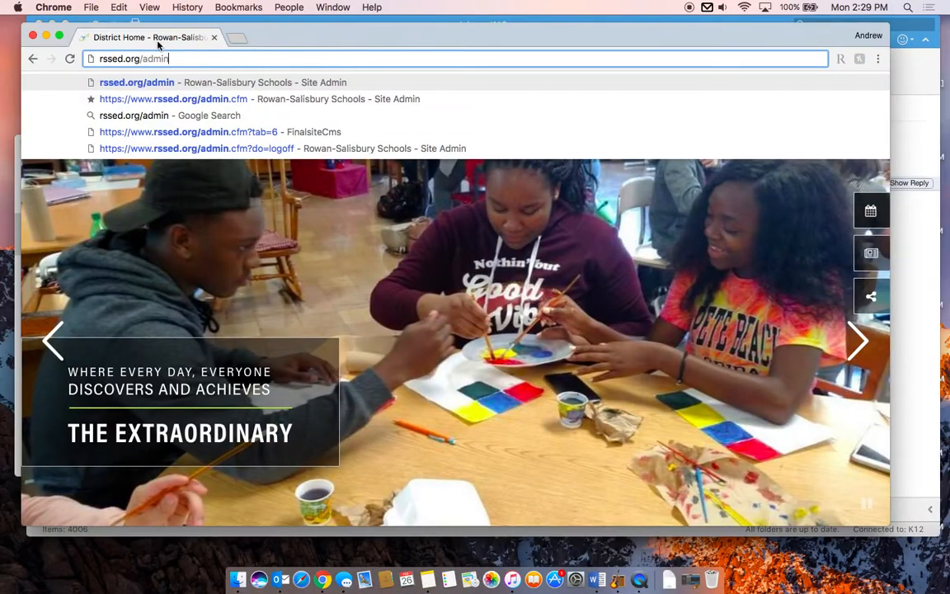
key(Return)
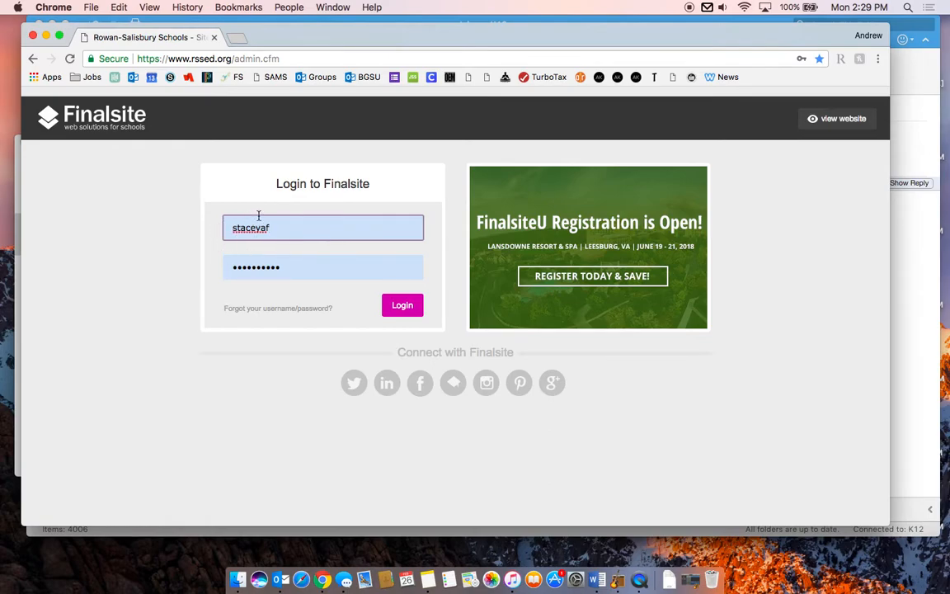
click(402, 304)
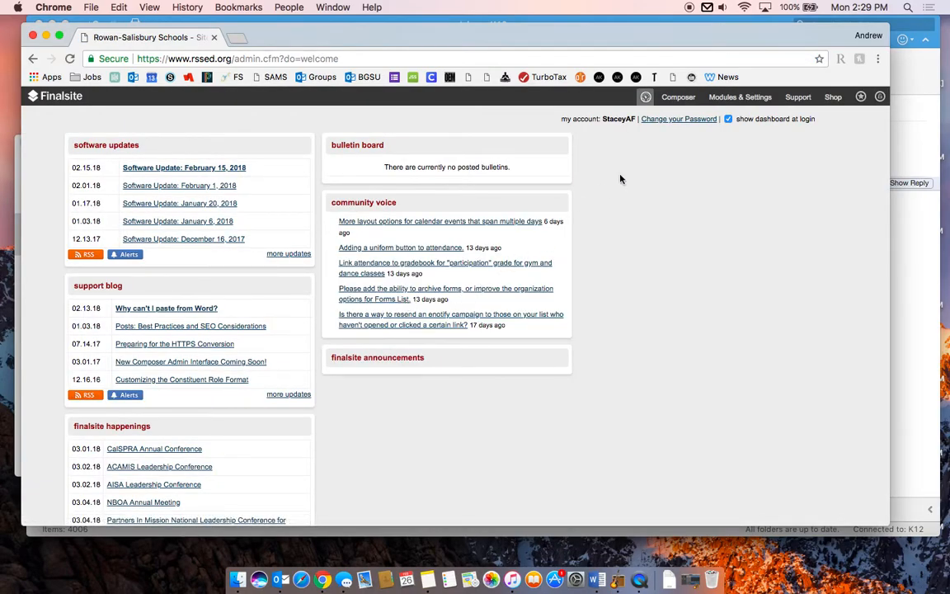
Step: Open the File Manager from Composer and go to the SIT folder under public, photos, NRHS
click(678, 98)
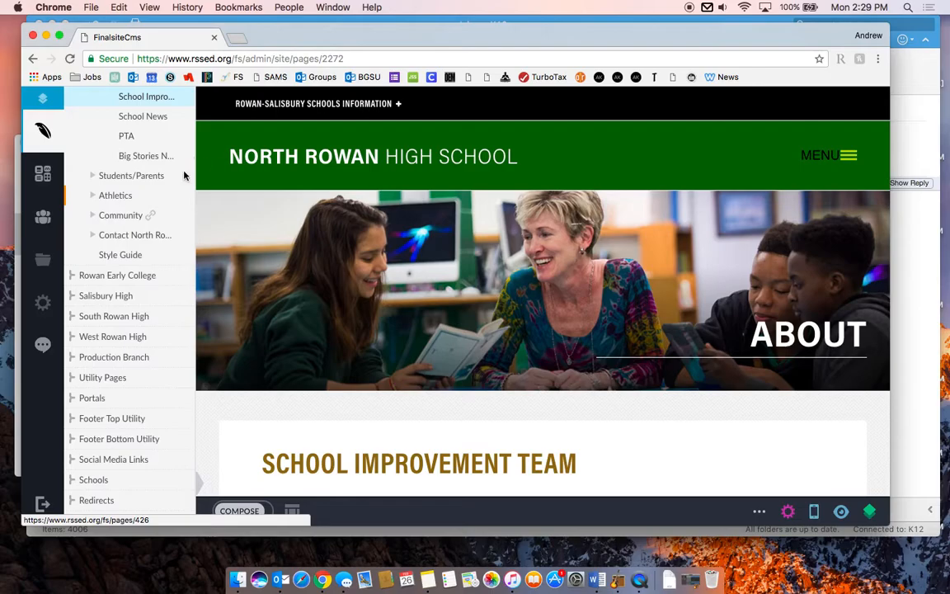
mouse_move(43, 172)
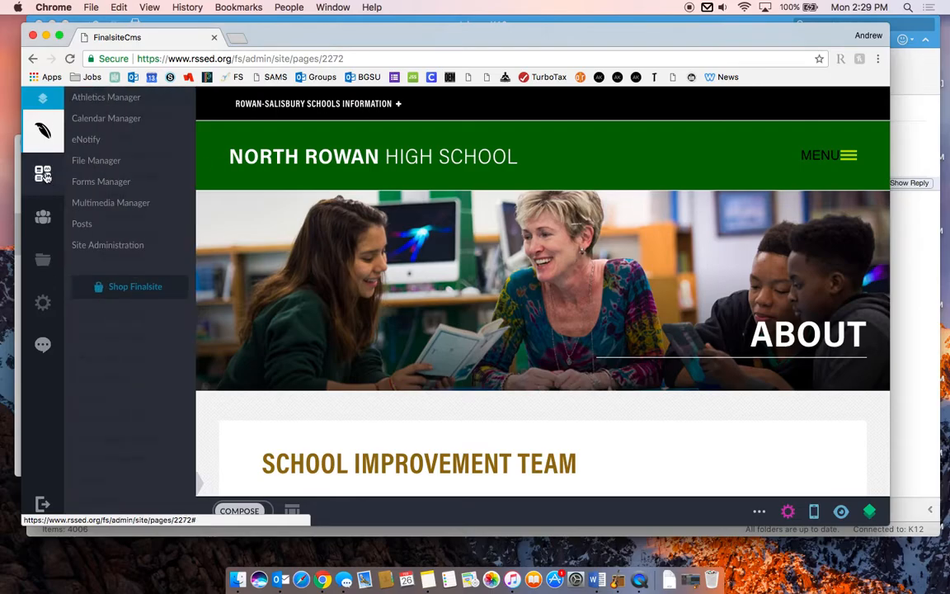
click(93, 164)
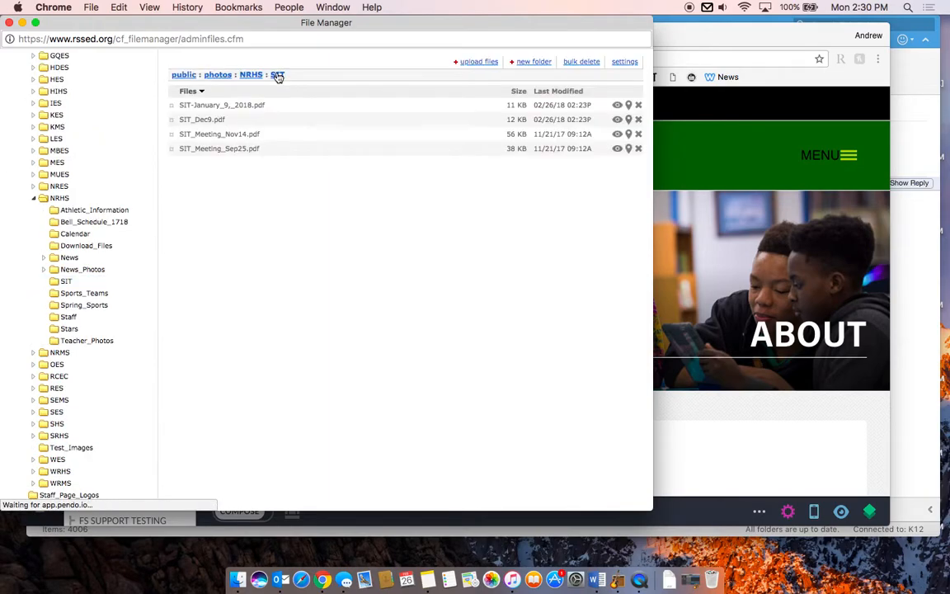
click(255, 75)
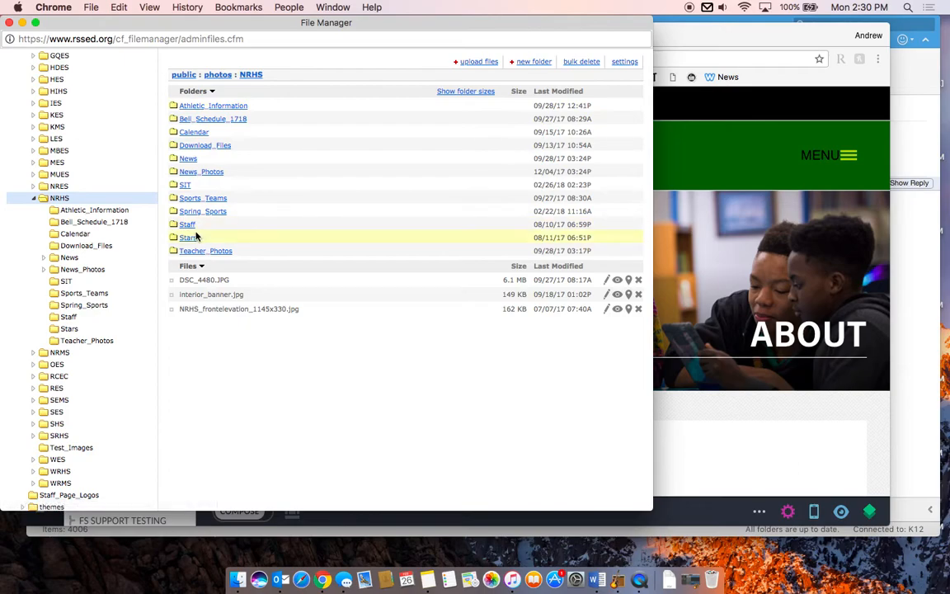
click(186, 184)
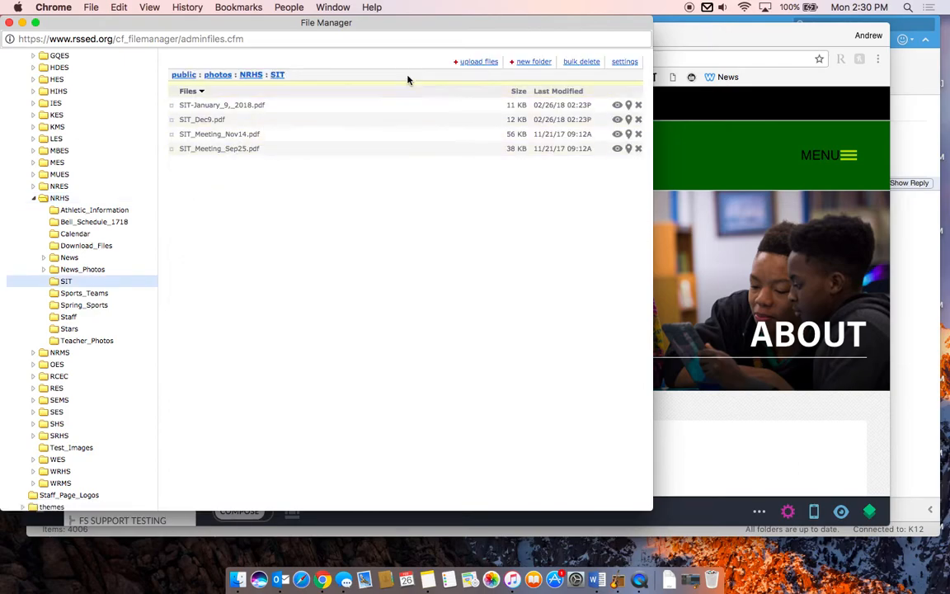
Step: Upload the SIT JAN 18 PDF from Downloads into the SIT folder and close the File Manager
click(477, 62)
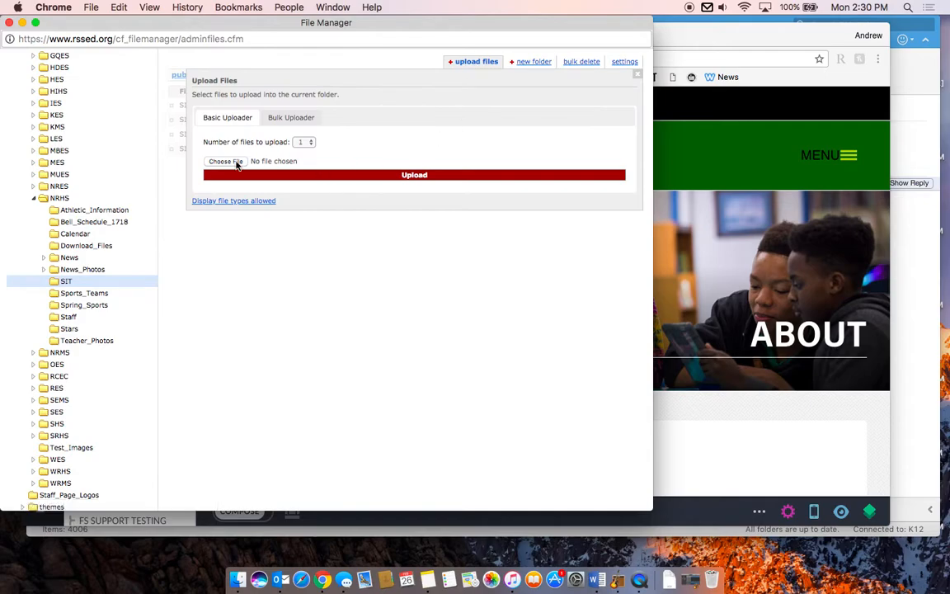
click(226, 162)
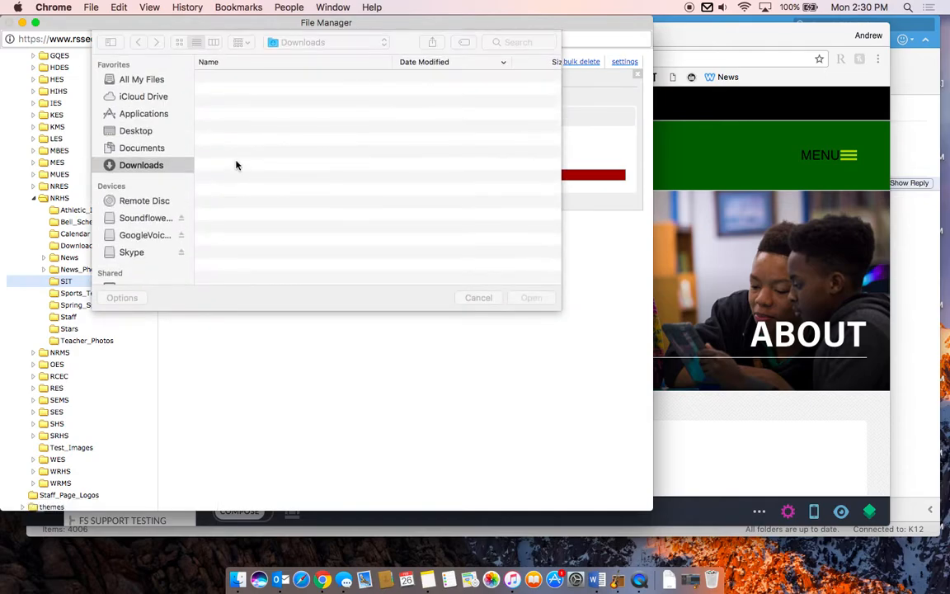
click(258, 78)
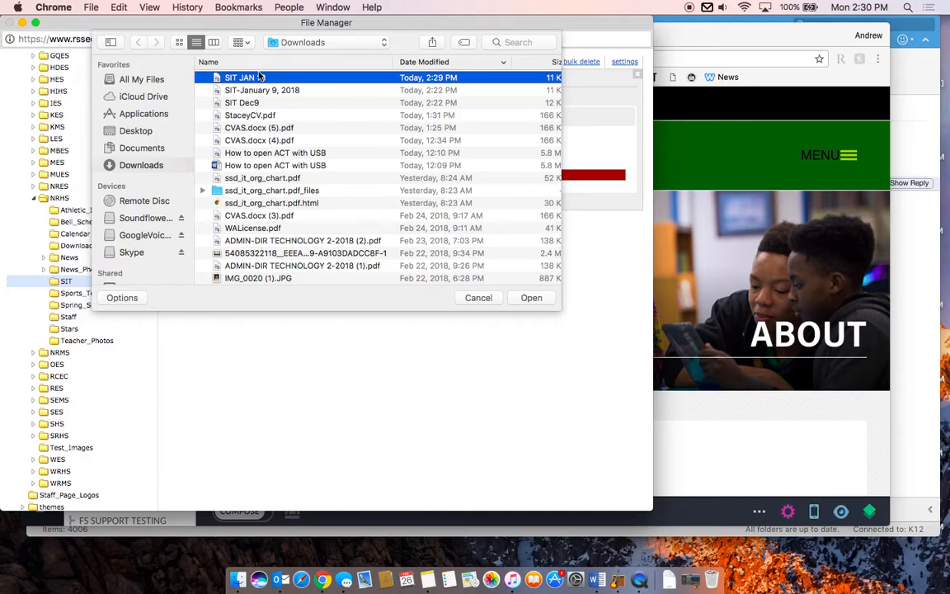
click(534, 298)
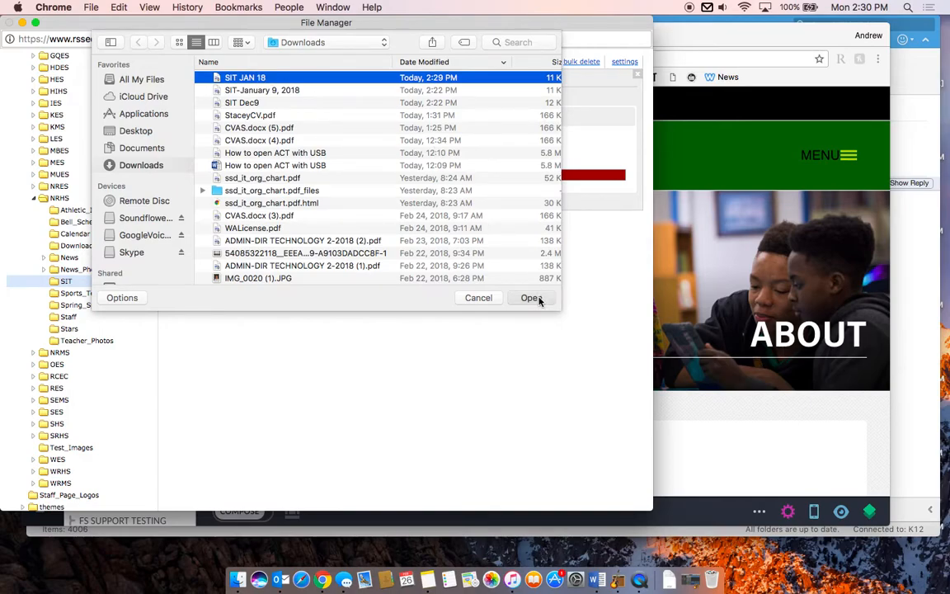
click(312, 175)
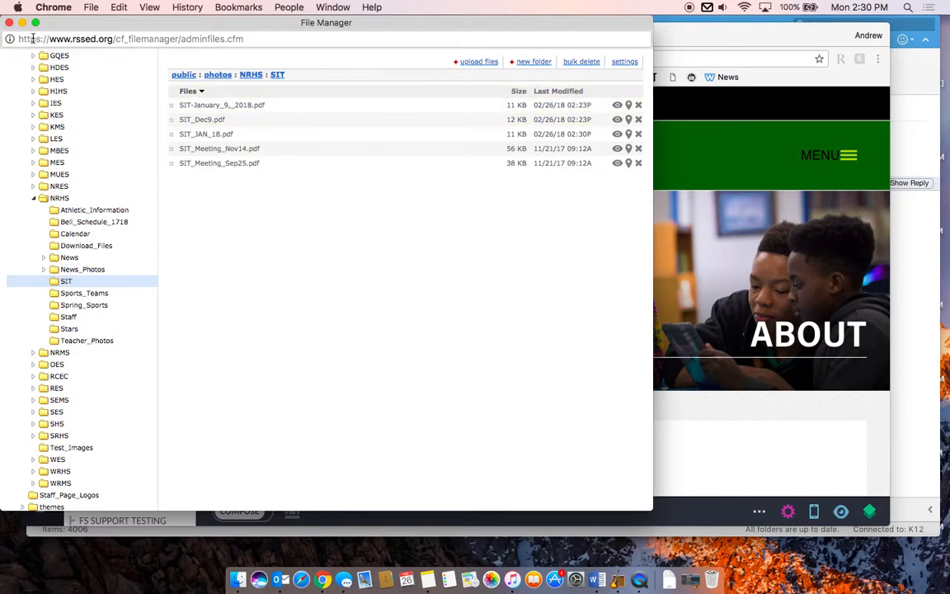
click(9, 24)
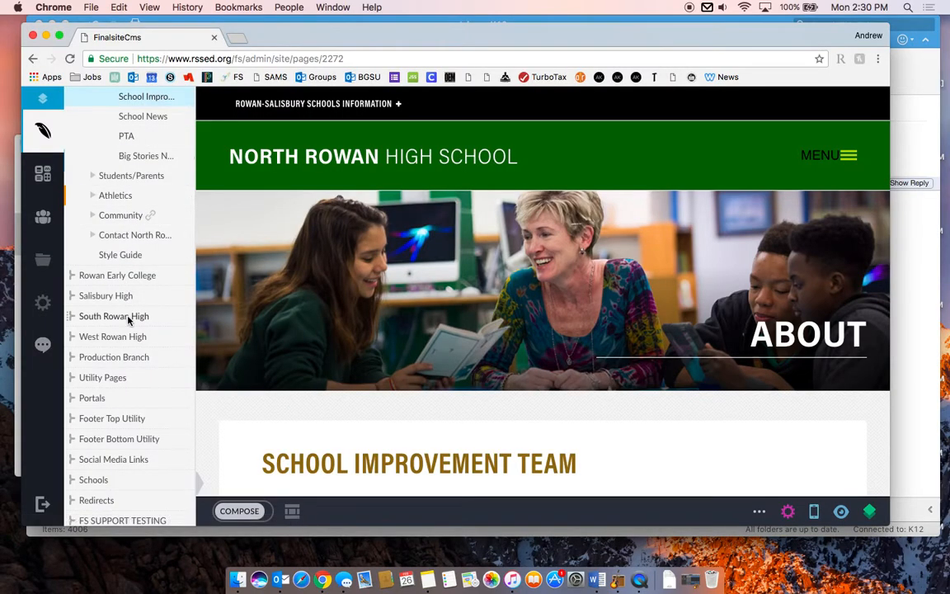
Step: Review the North Rowan High School Improvement Team page down to the September Meeting minutes and turn on Compose mode
scroll(128, 318, down, 3)
scroll(130, 322, up, 9)
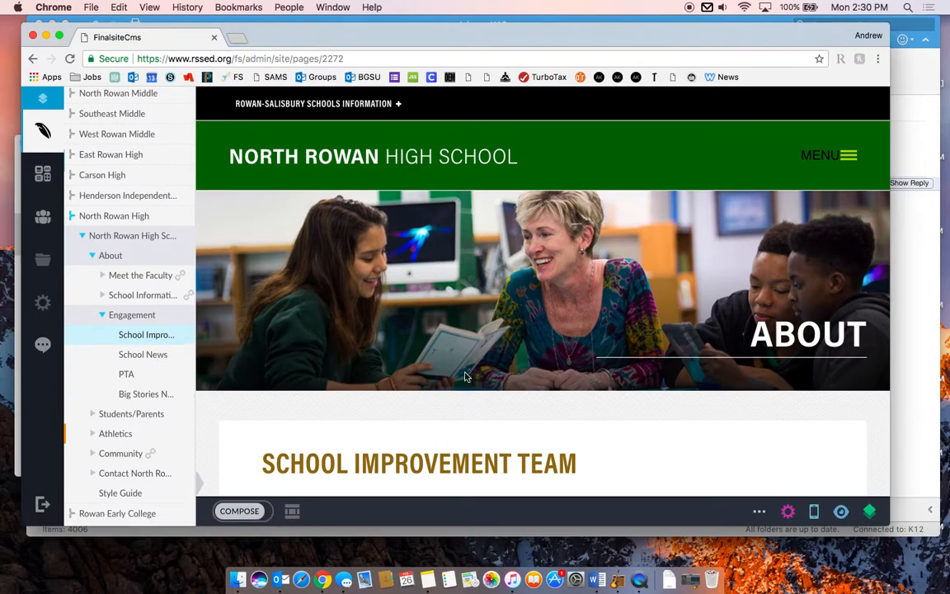
scroll(465, 376, down, 1)
scroll(464, 377, down, 3)
scroll(464, 376, down, 2)
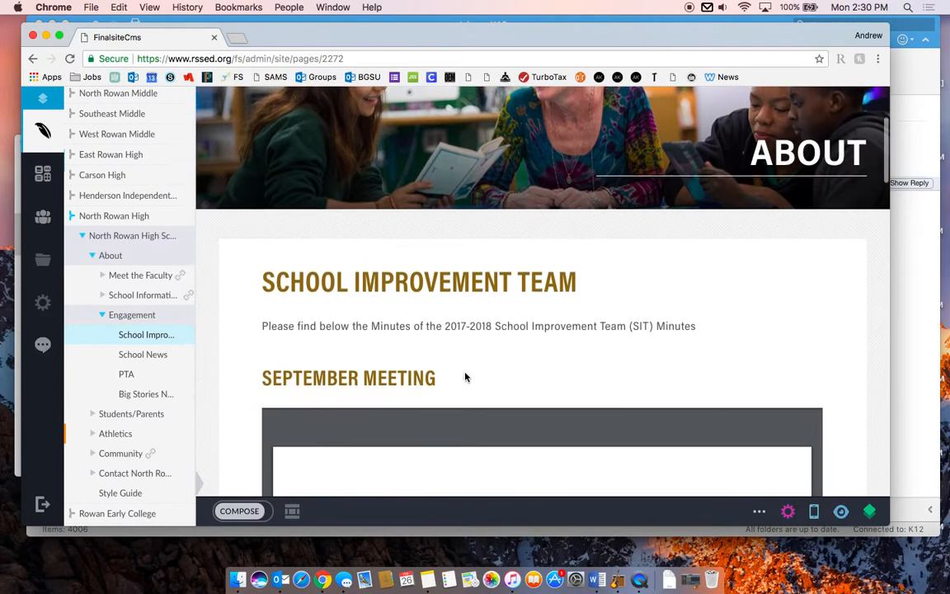
scroll(465, 377, down, 1)
scroll(861, 331, down, 5)
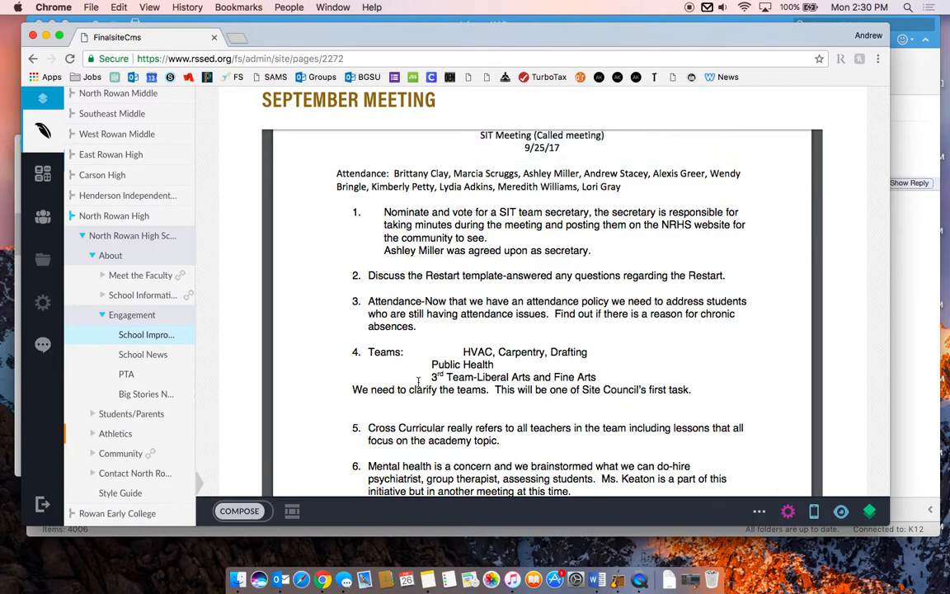
click(246, 513)
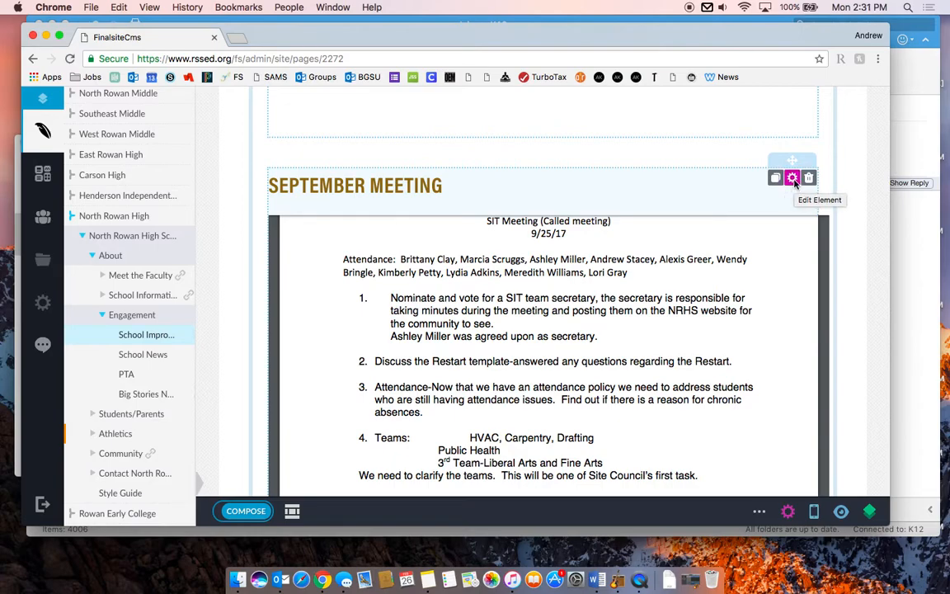
Step: Inspect the September Meeting embed element's code, highlighting its PDF source URL, and leave its settings without saving
click(790, 182)
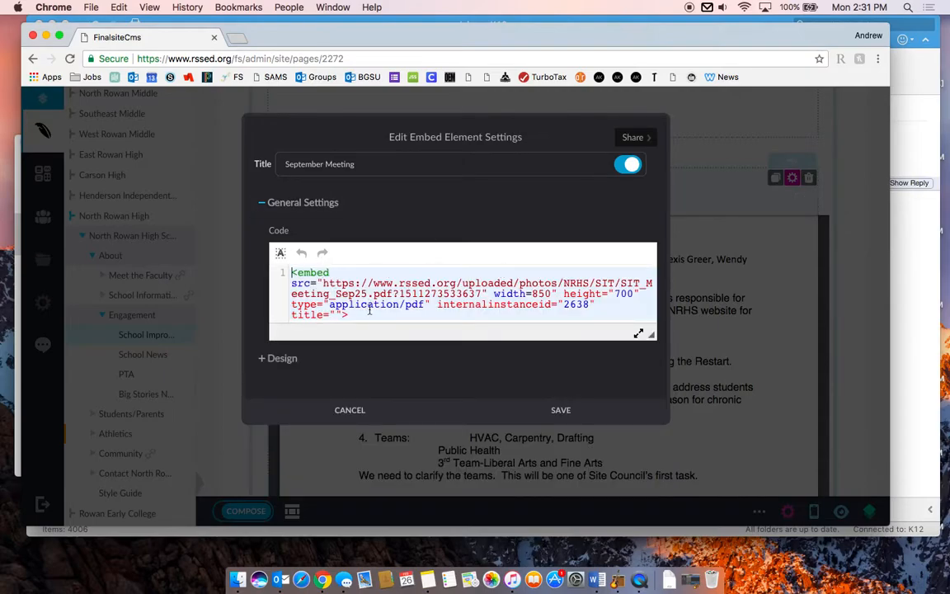
drag(353, 316, 293, 275)
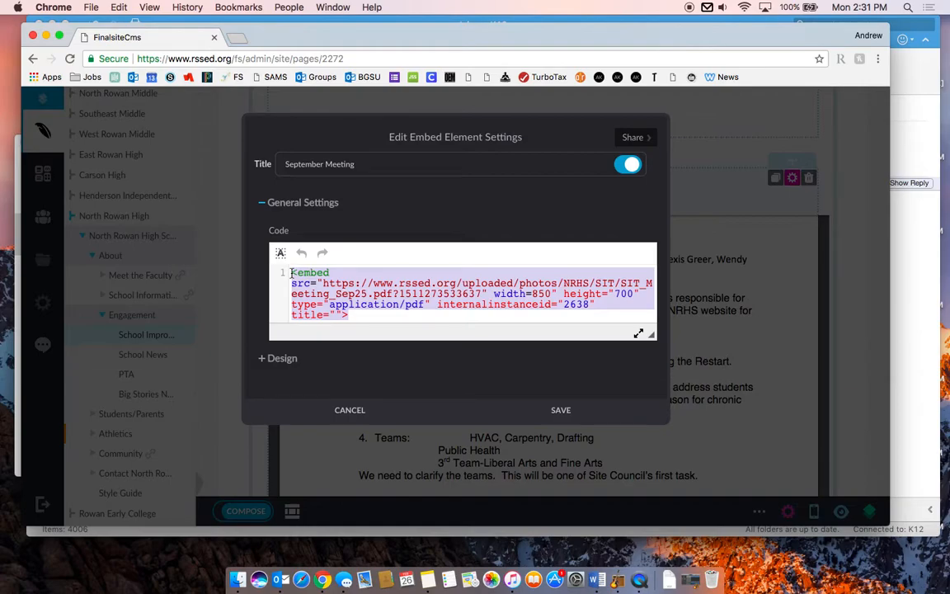
click(323, 283)
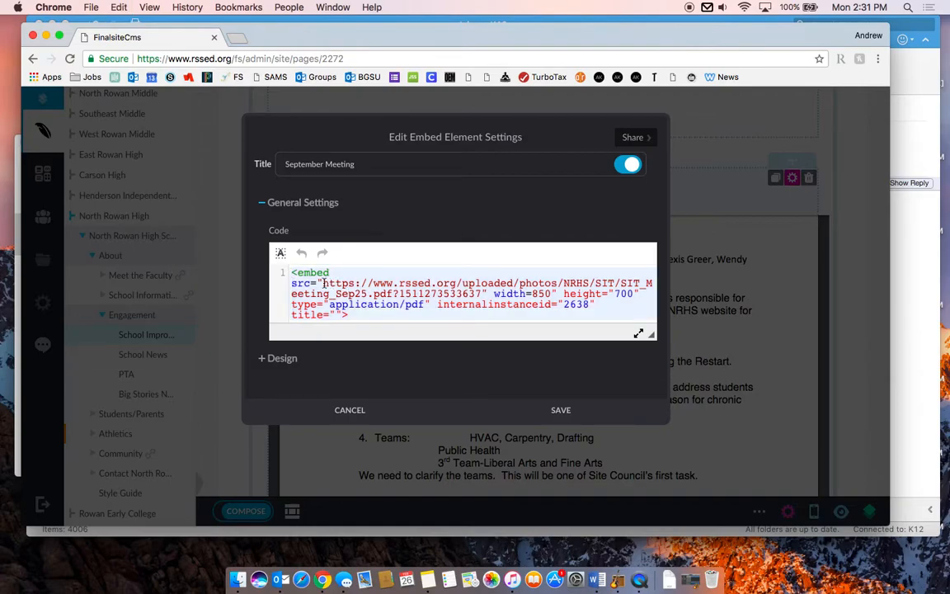
drag(323, 283, 477, 293)
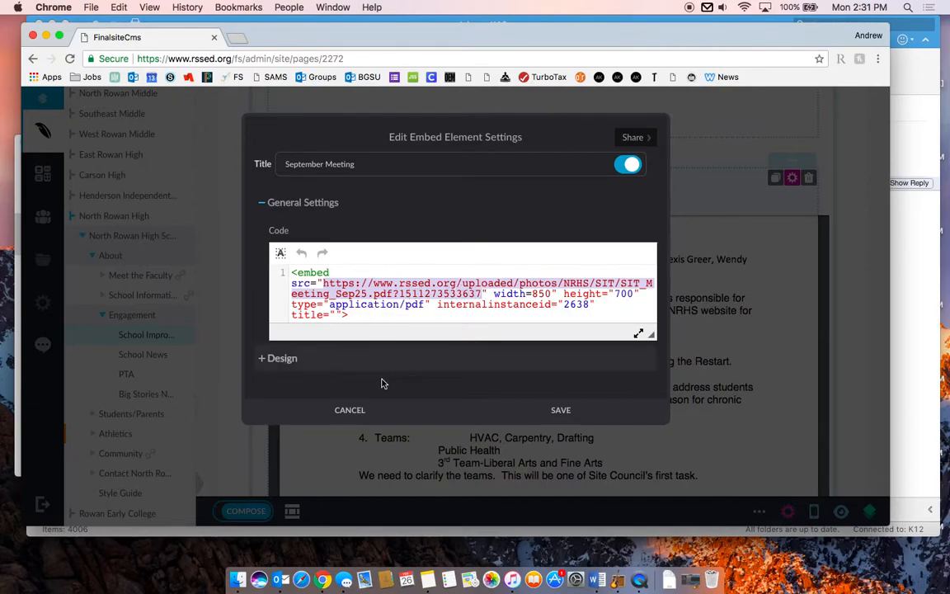
click(349, 411)
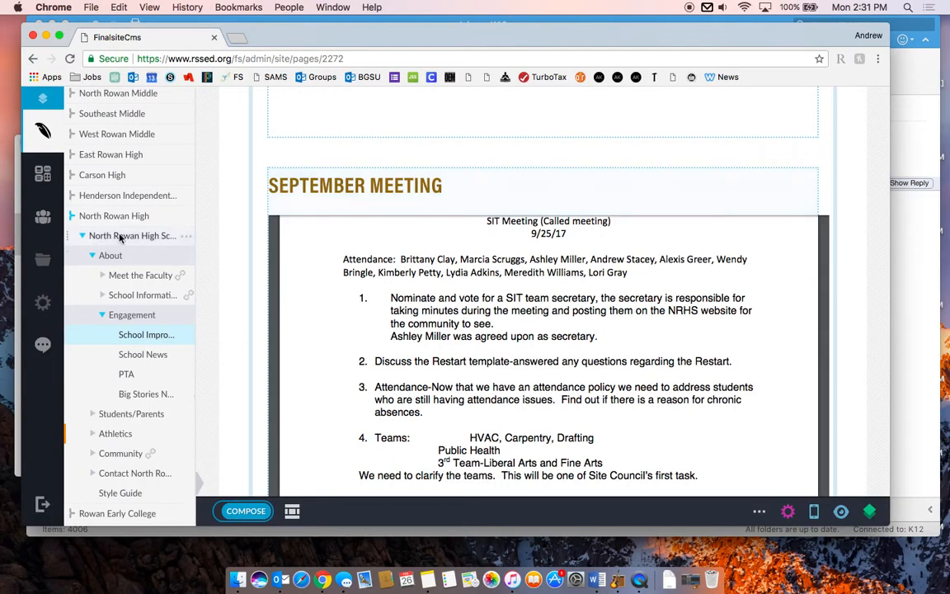
Step: Open the File Manager, preview SIT_JAN_18.pdf from the SIT folder and select the PDF's full URL
mouse_move(48, 183)
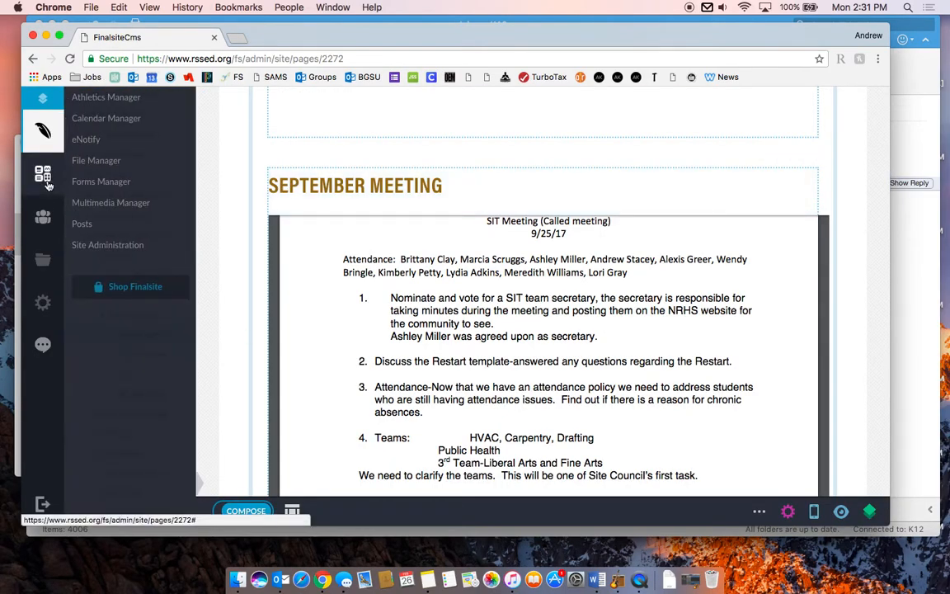
click(148, 160)
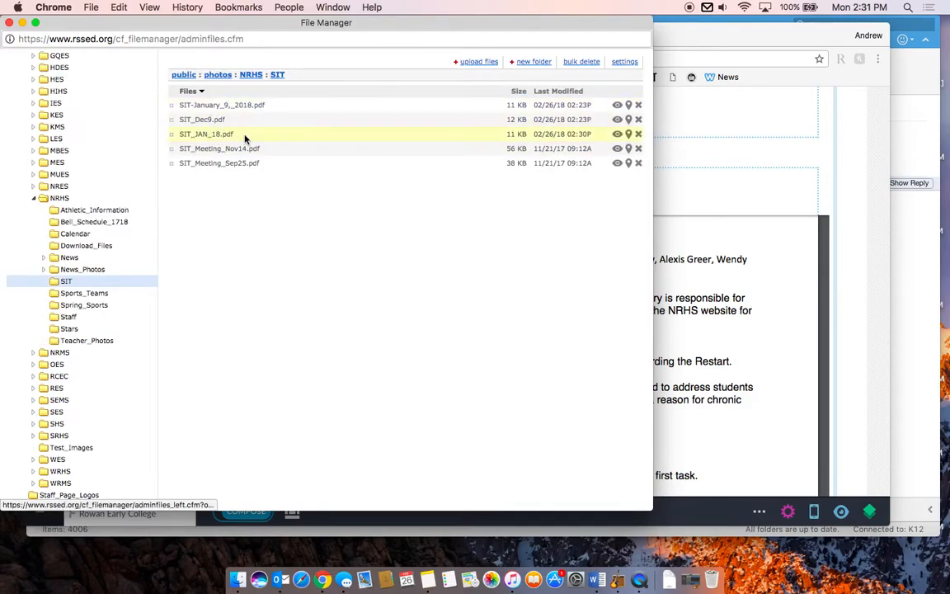
click(617, 133)
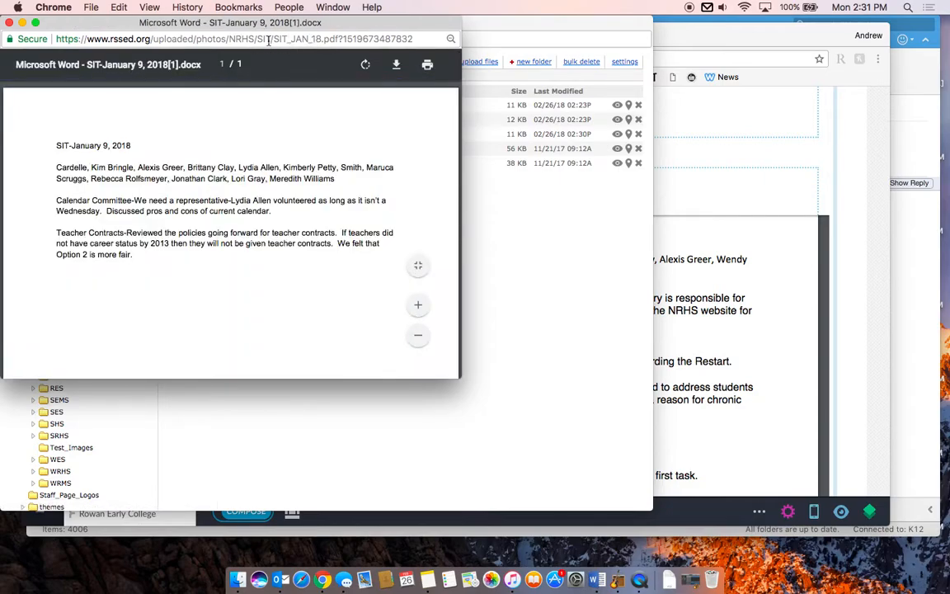
click(252, 38)
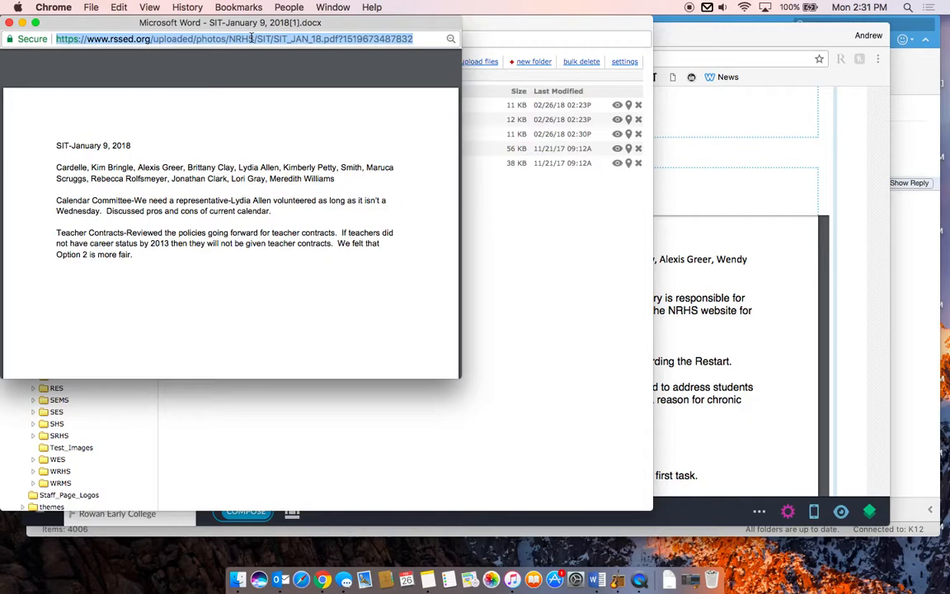
Step: Copy the entire embed code from the September Meeting element's settings on the School Improvement Team page and save the settings
click(658, 263)
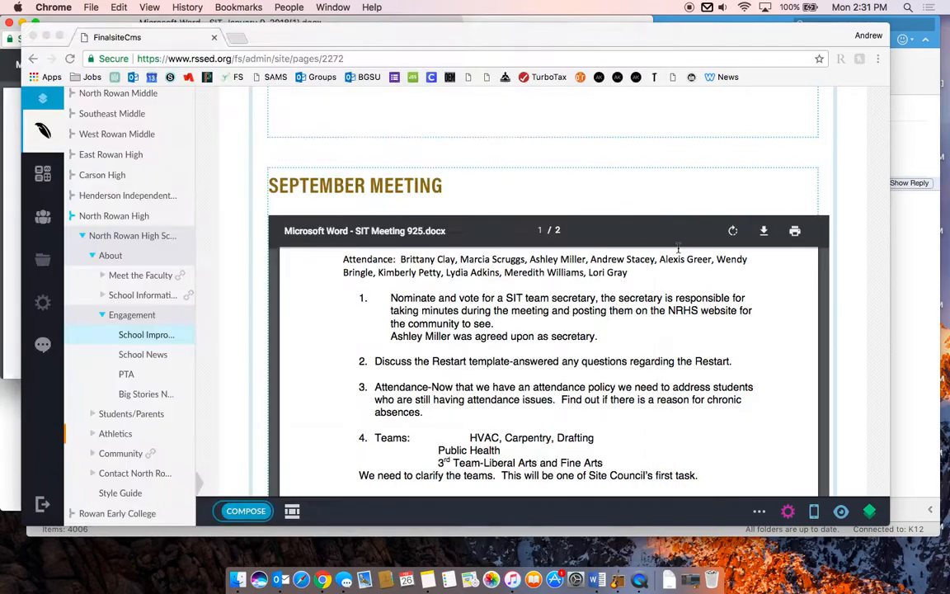
mouse_move(791, 183)
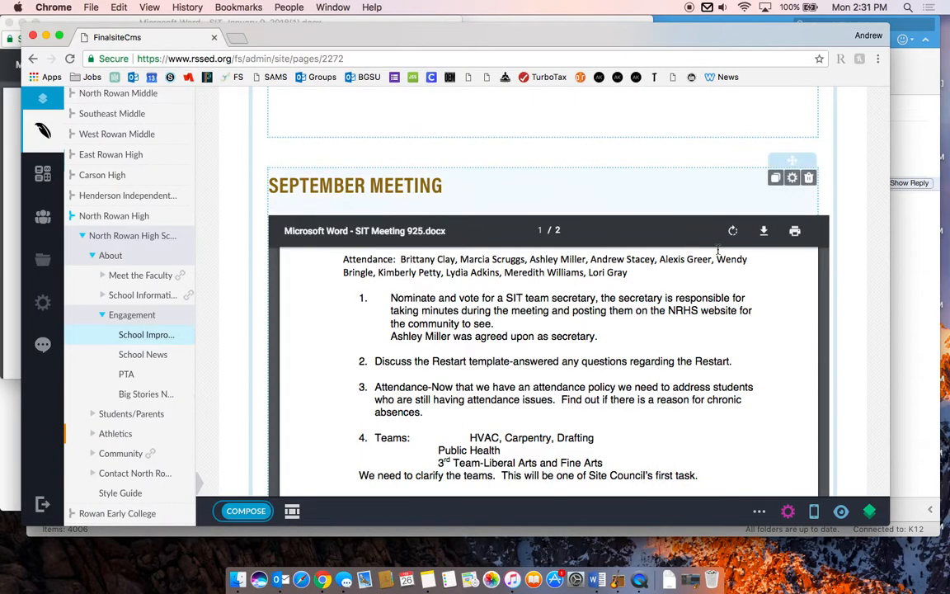
click(791, 179)
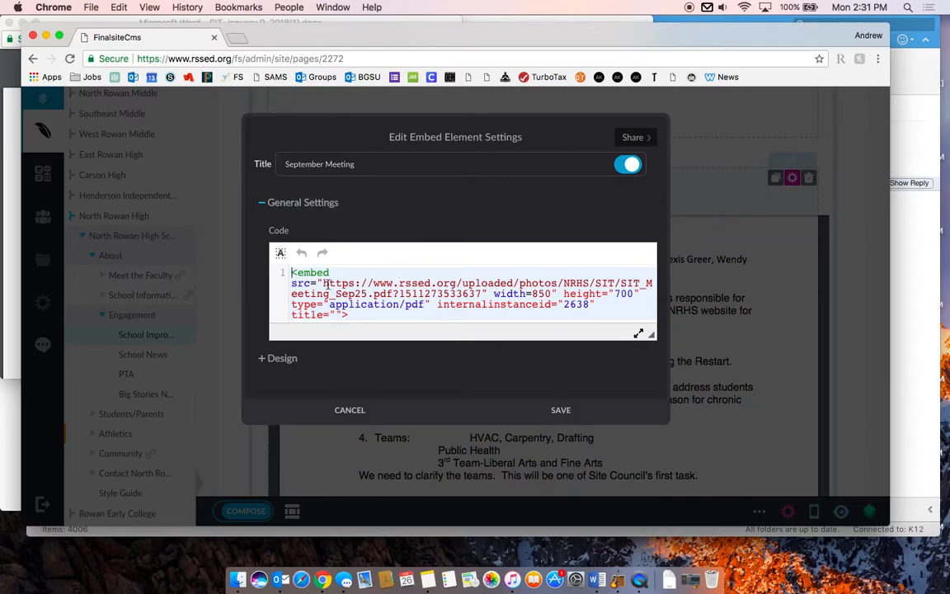
drag(324, 283, 482, 294)
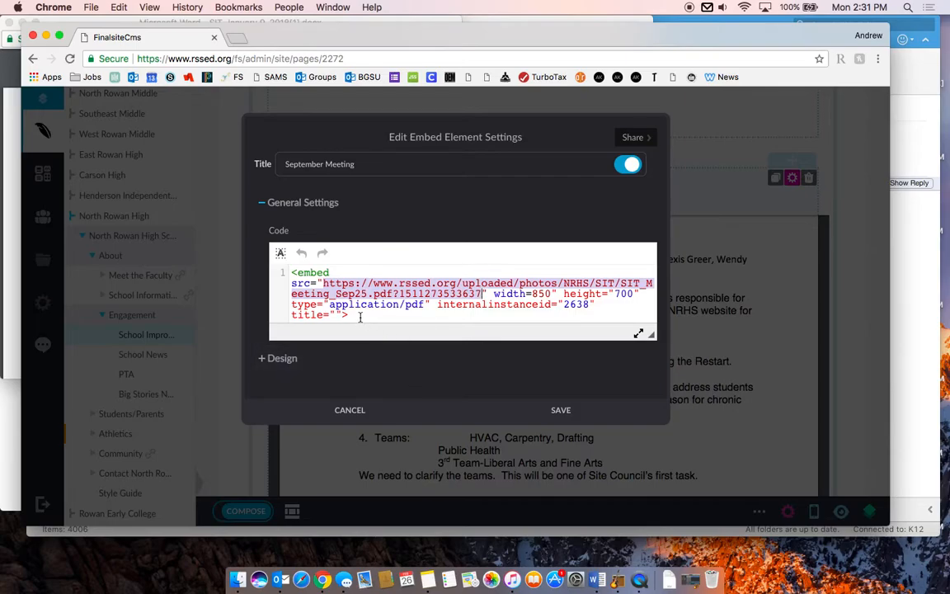
drag(359, 318, 289, 275)
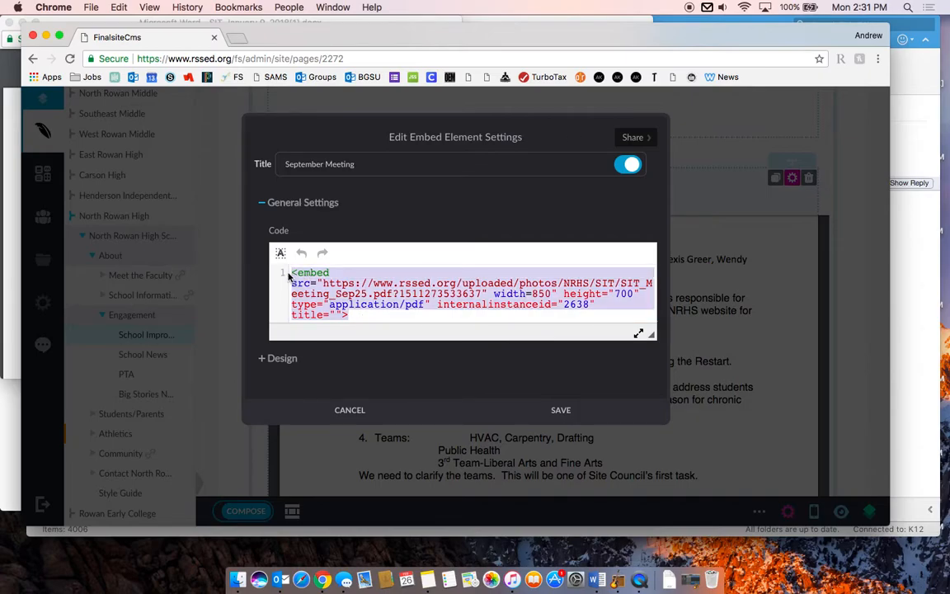
click(547, 409)
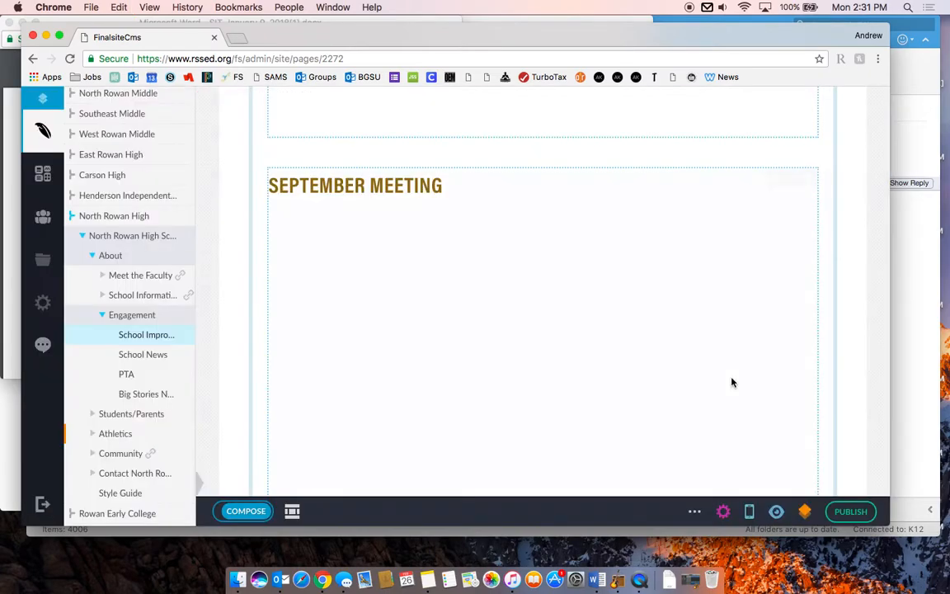
Step: Add a Content element below the December Meeting minutes at the end of the page, with Compose mode on
scroll(827, 309, down, 15)
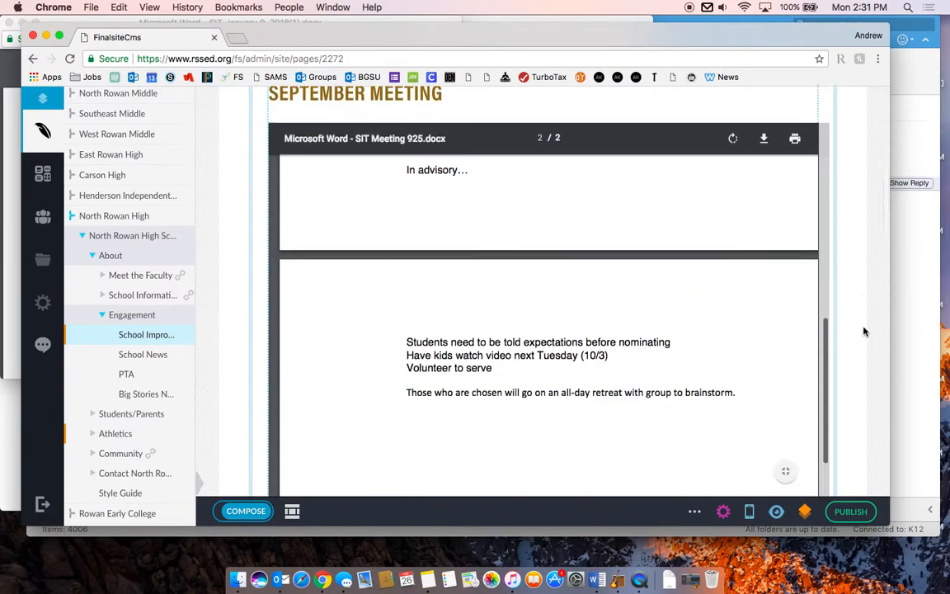
scroll(865, 332, down, 20)
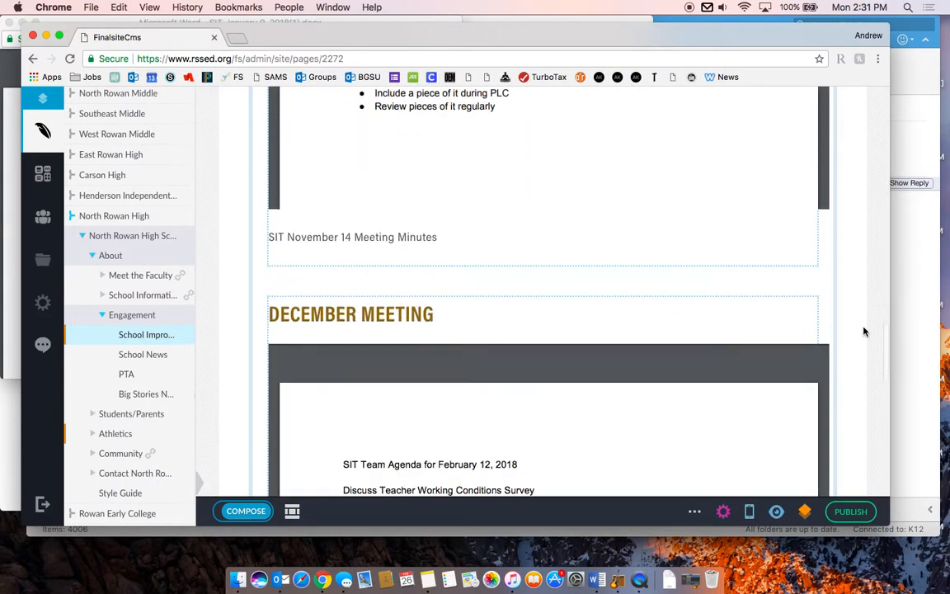
scroll(865, 331, down, 5)
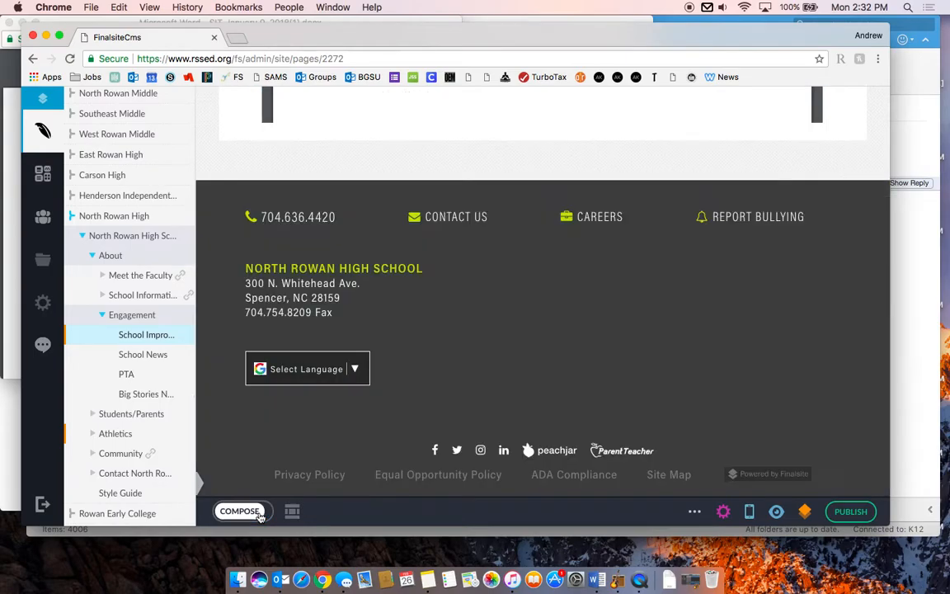
click(257, 512)
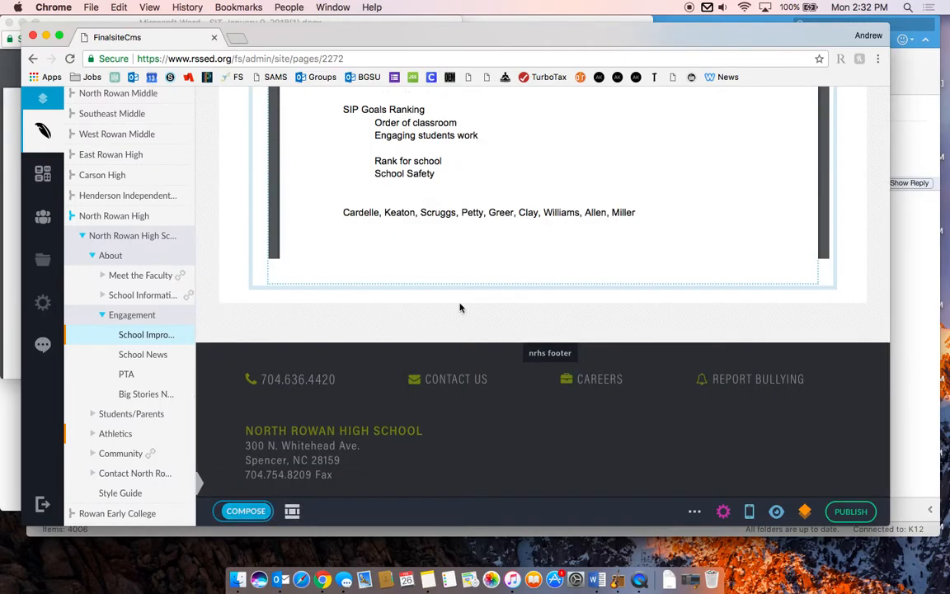
click(551, 276)
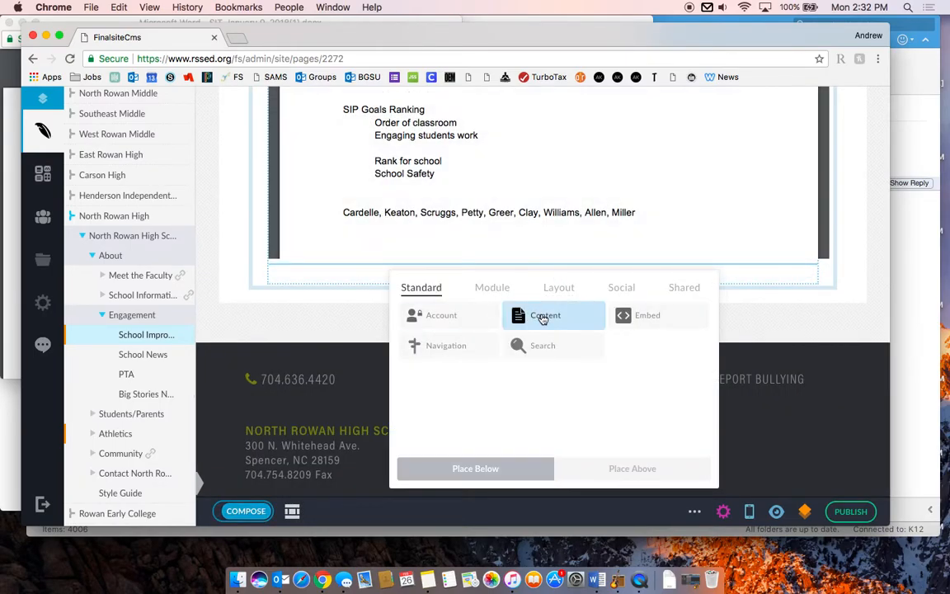
click(542, 317)
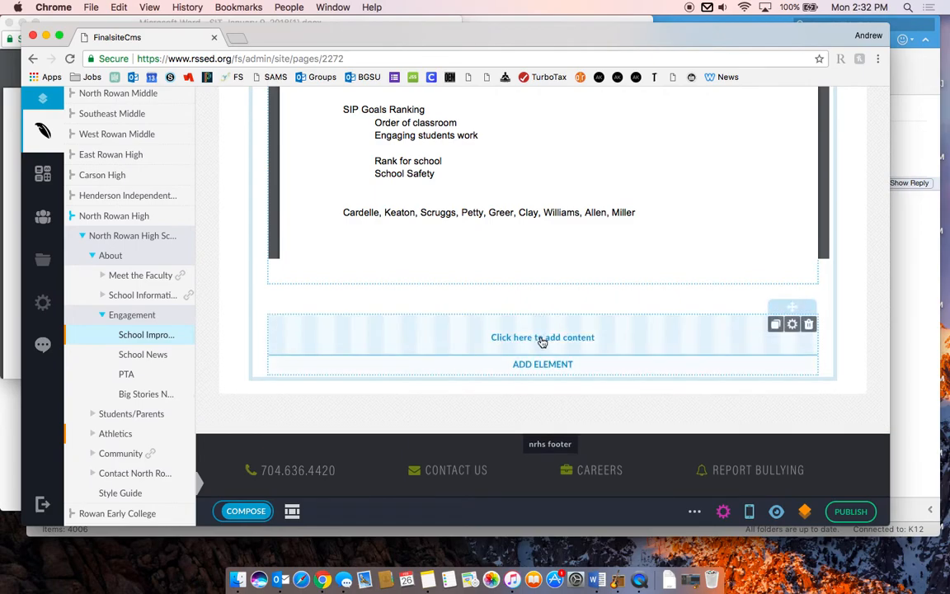
Step: Paste the copied September embed code into the new content element's HTML source
click(543, 338)
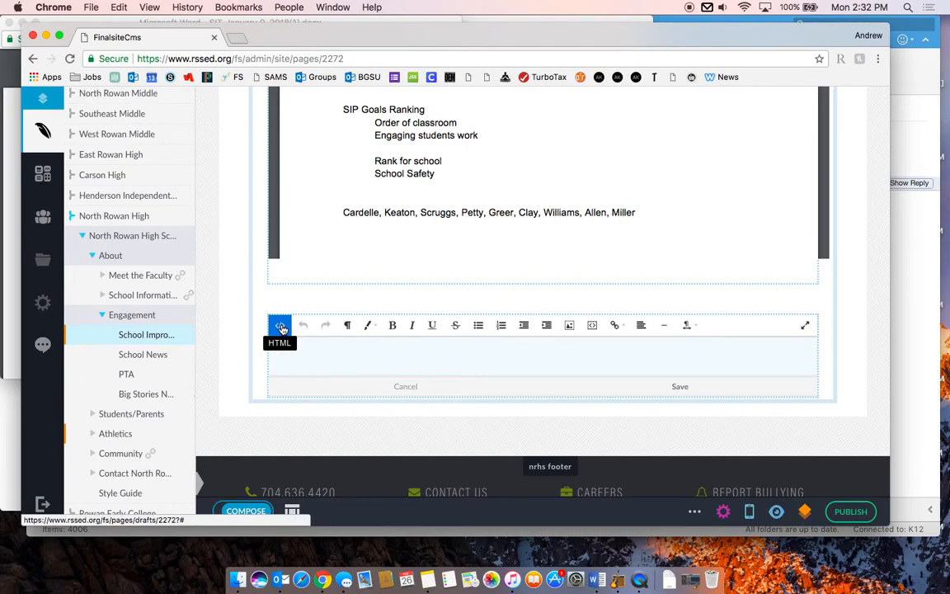
click(281, 328)
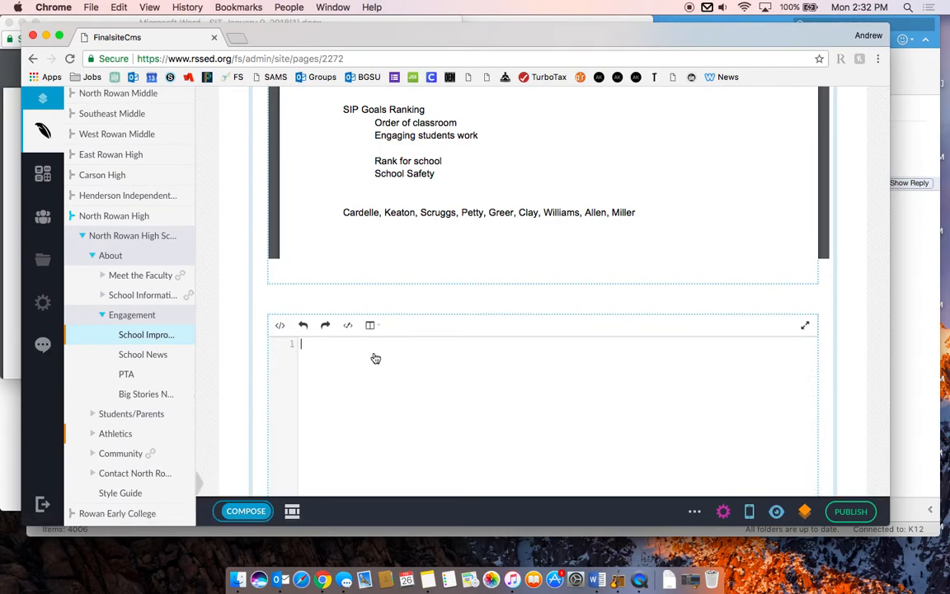
key(super+v)
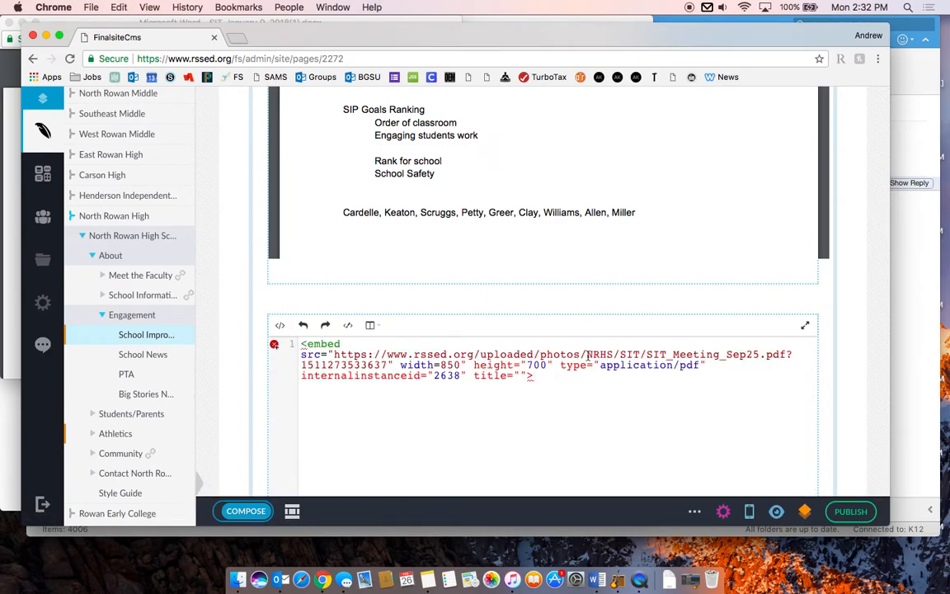
Step: Replace the September PDF address in the pasted code with the full SIT_JAN_18.pdf URL from its preview and save the content
drag(647, 354, 751, 349)
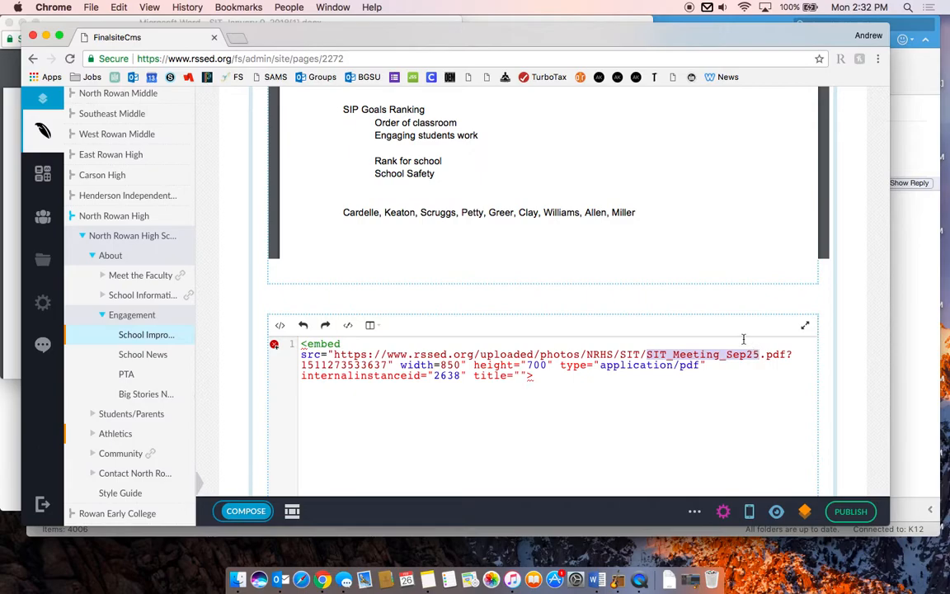
click(11, 190)
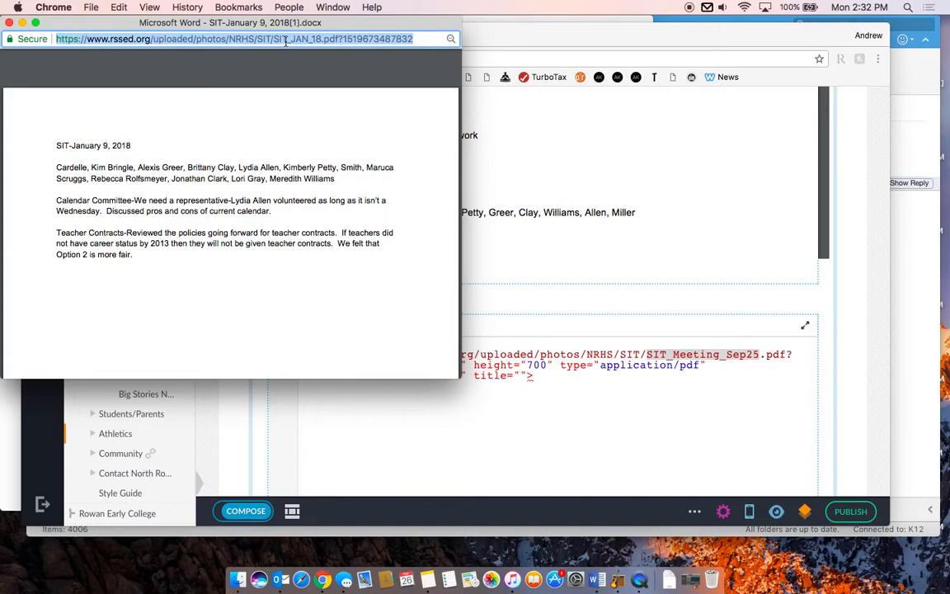
click(607, 385)
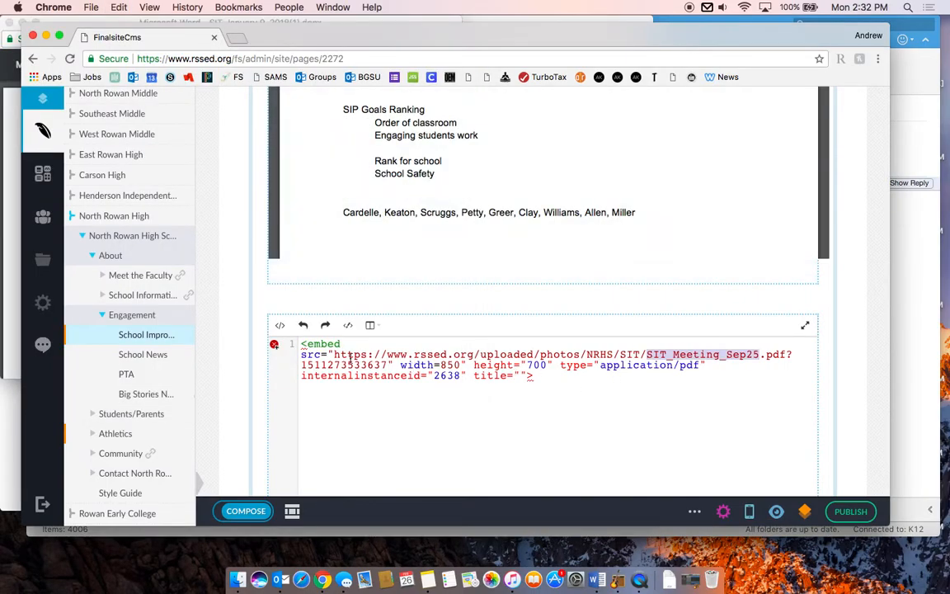
drag(335, 354, 386, 365)
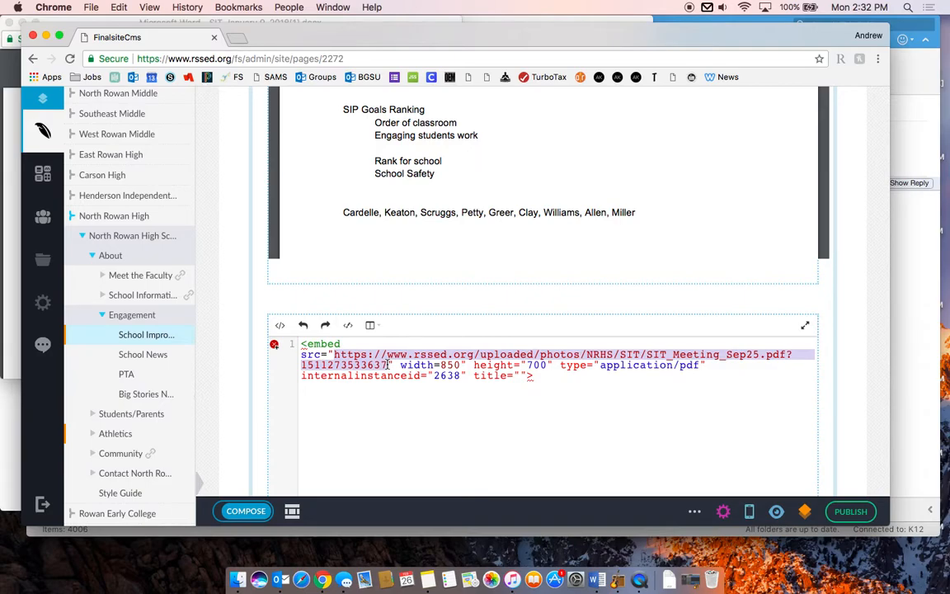
key(super+v)
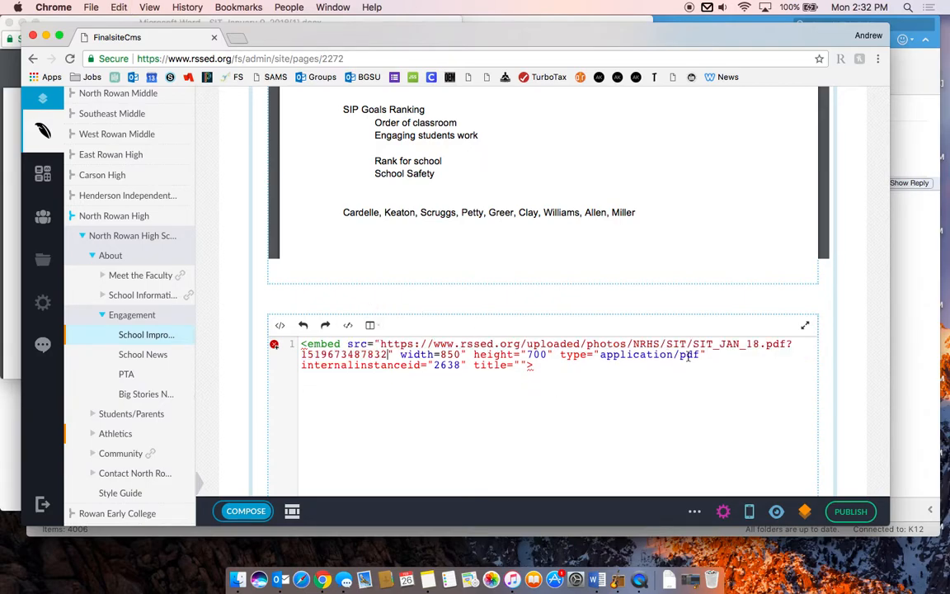
scroll(853, 353, down, 5)
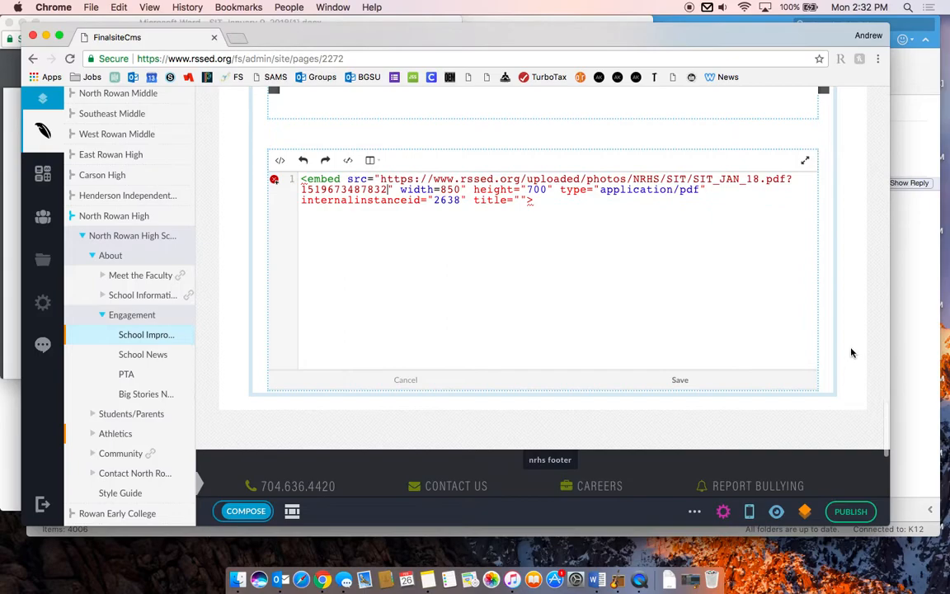
click(702, 382)
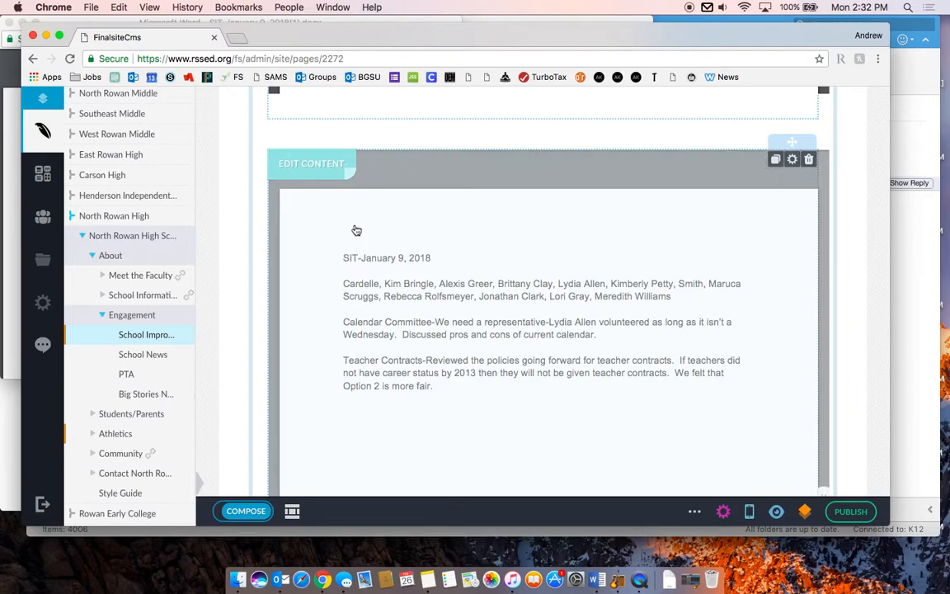
Step: Title the new content element JANUARY MEETING, enable showing its title and save the settings
click(793, 160)
click(339, 165)
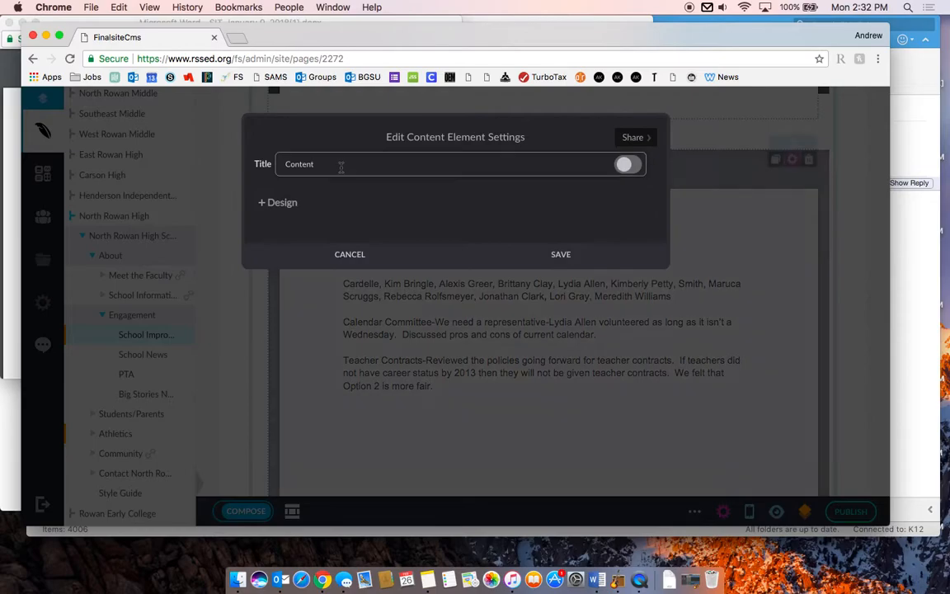
double_click(341, 170)
text(S)
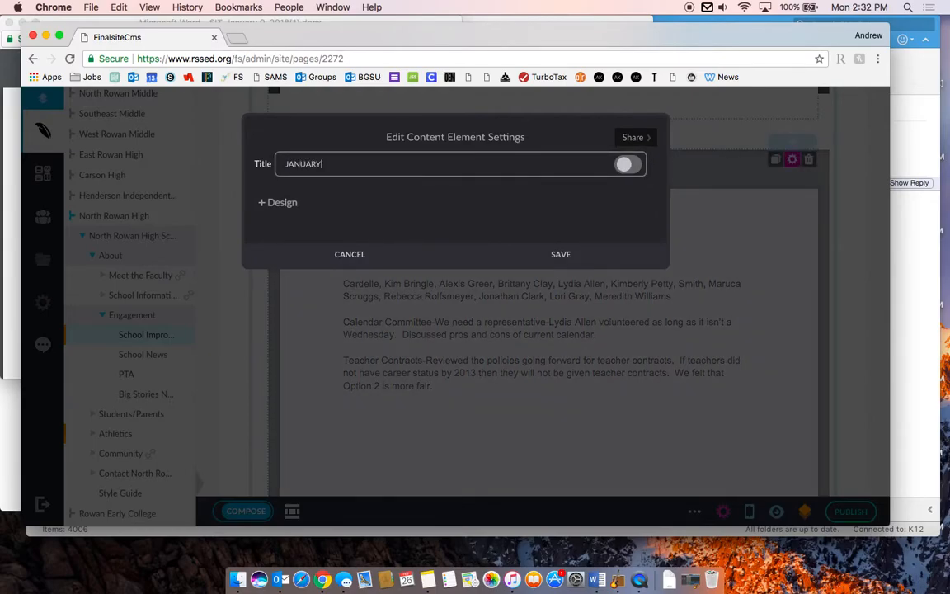
text(ANUARY MEETING)
click(630, 164)
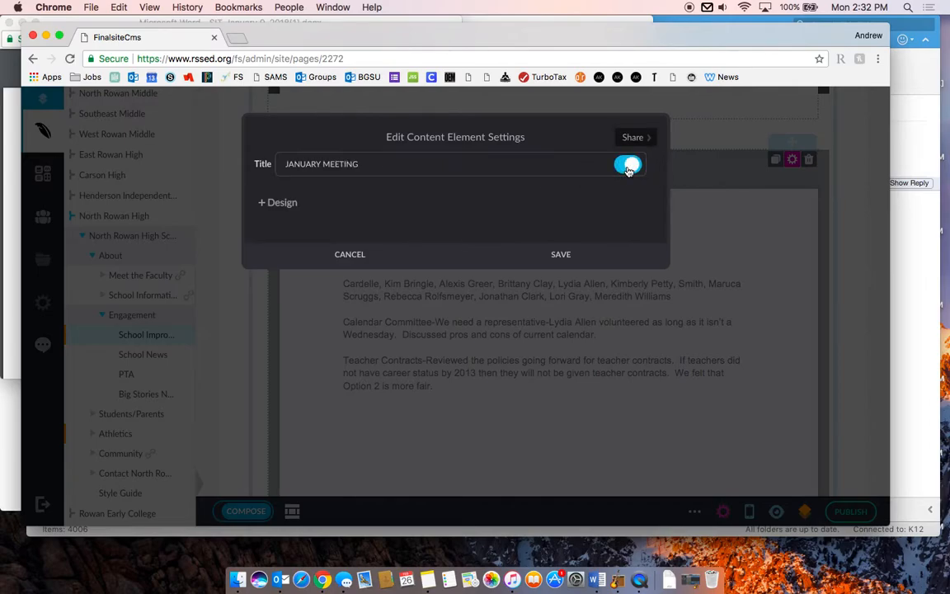
click(569, 257)
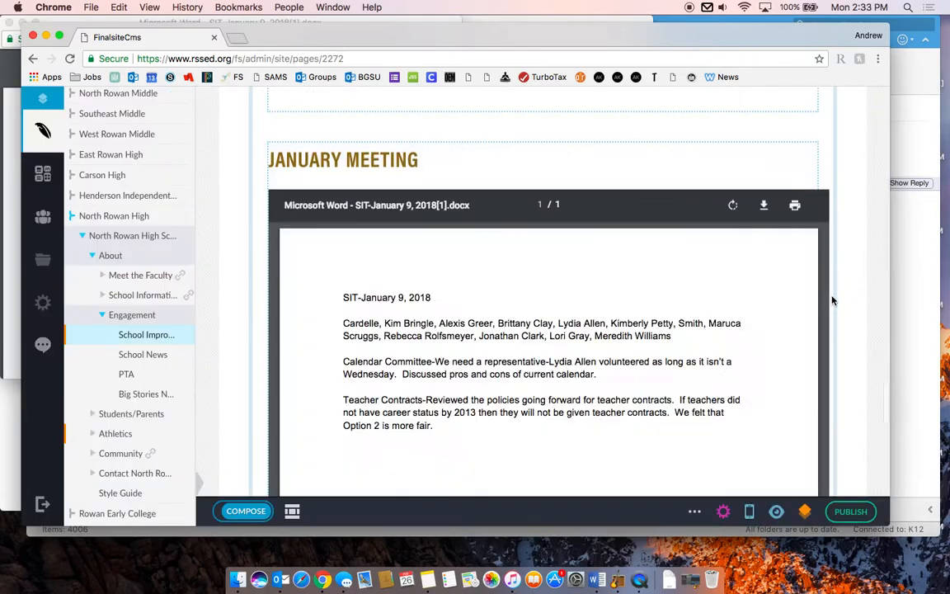
Step: Turn off Compose mode, publish the School Improvement Team page to the live website and check the January minutes
scroll(832, 302, down, 2)
scroll(832, 273, up, 1)
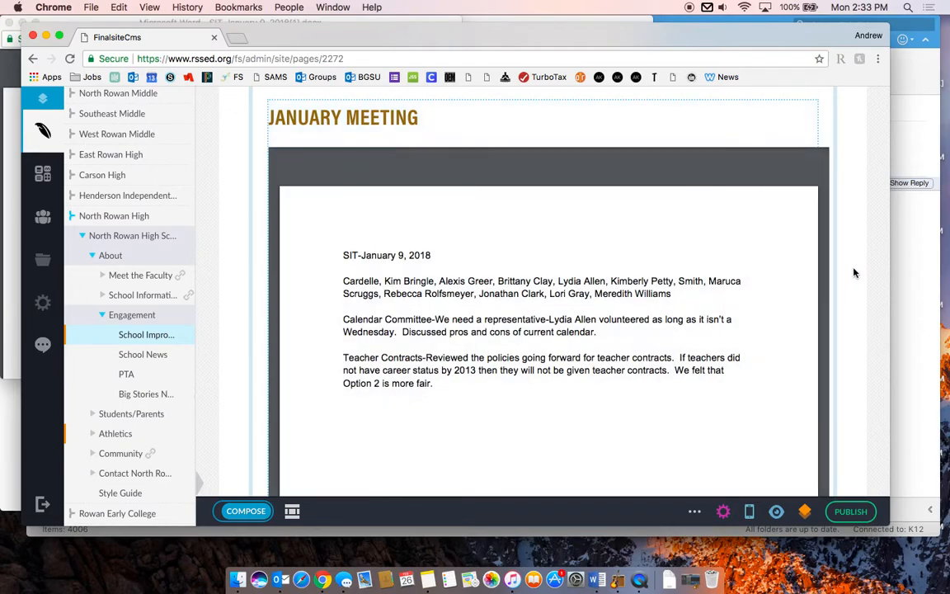
scroll(855, 271, down, 7)
scroll(855, 273, down, 2)
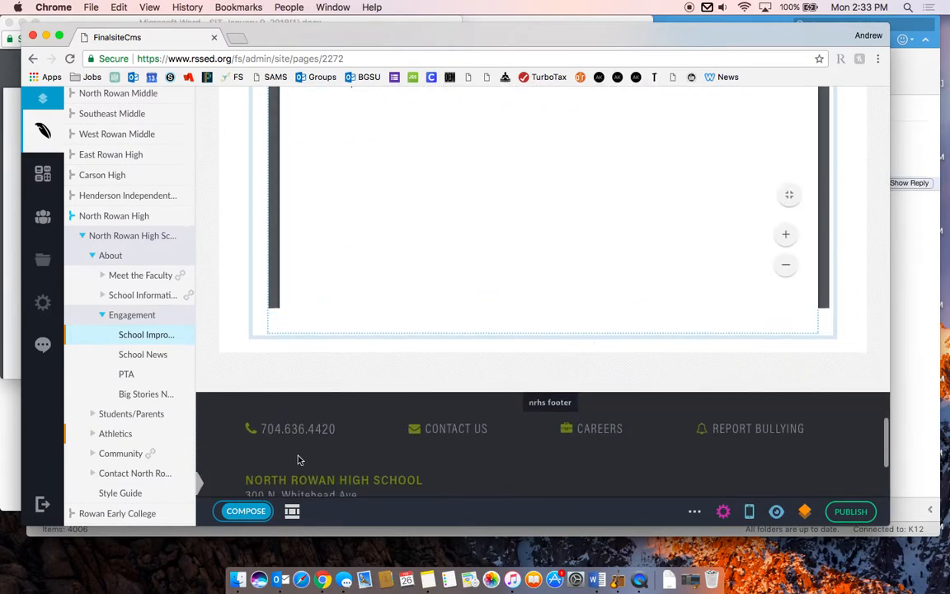
scroll(261, 470, down, 5)
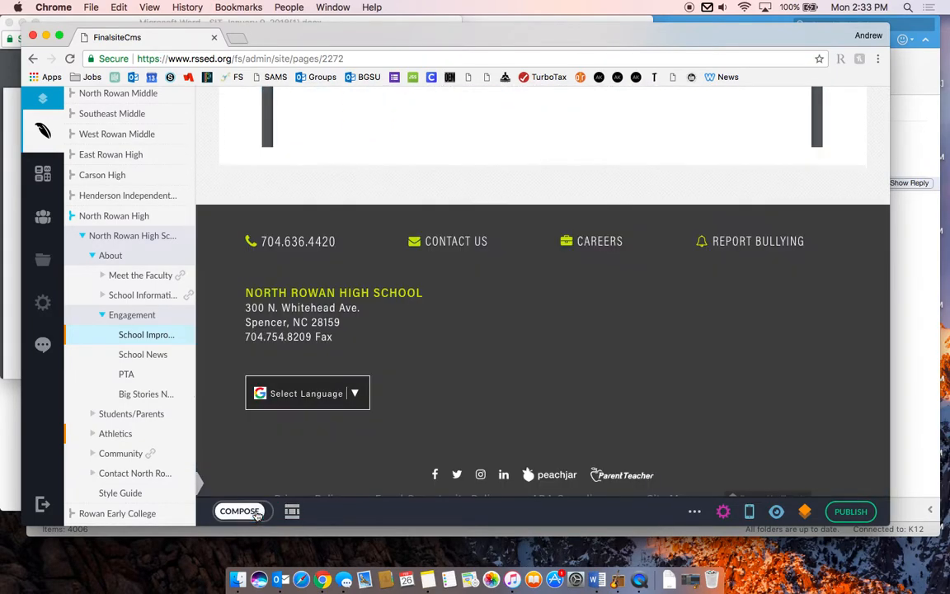
click(852, 513)
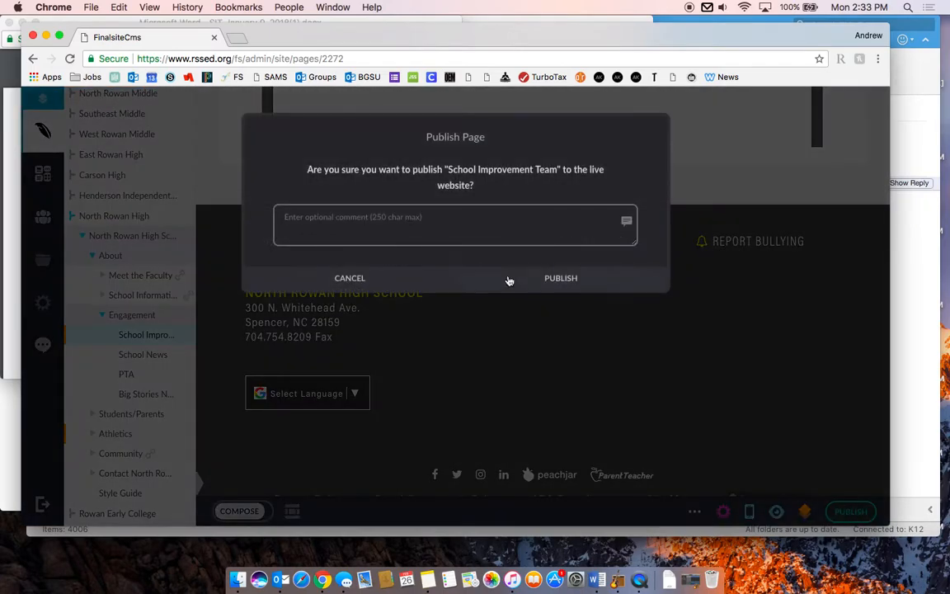
click(501, 278)
scroll(627, 289, up, 5)
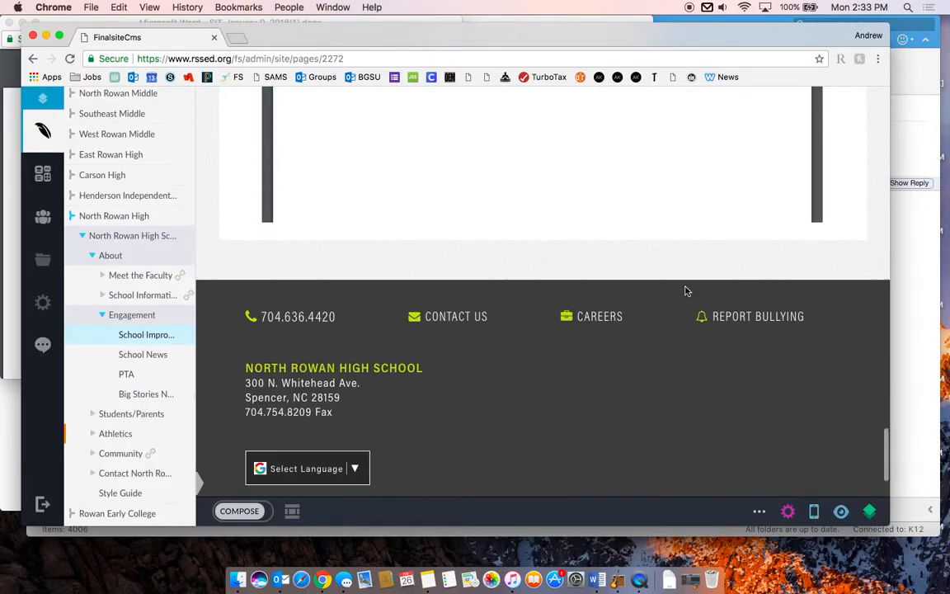
scroll(855, 277, up, 7)
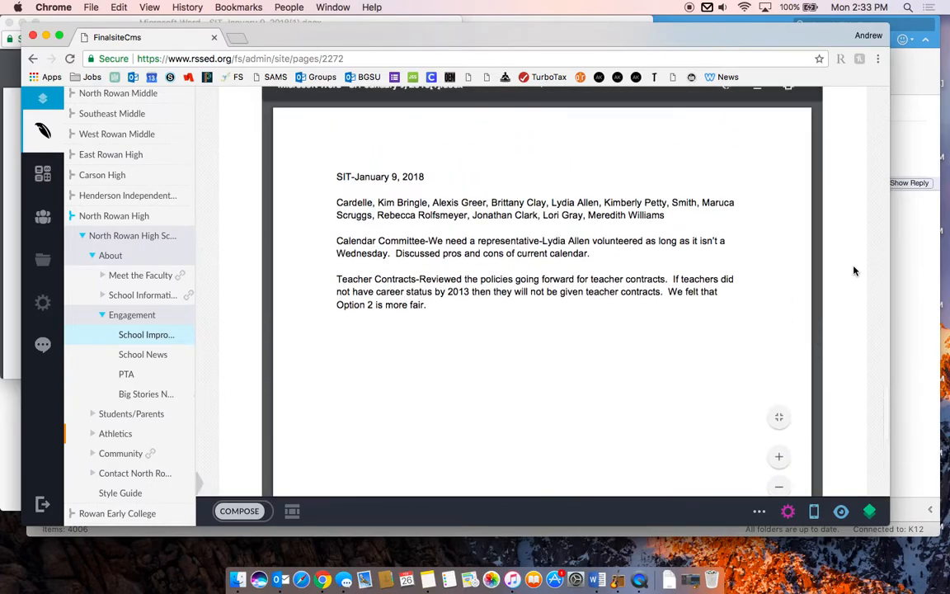